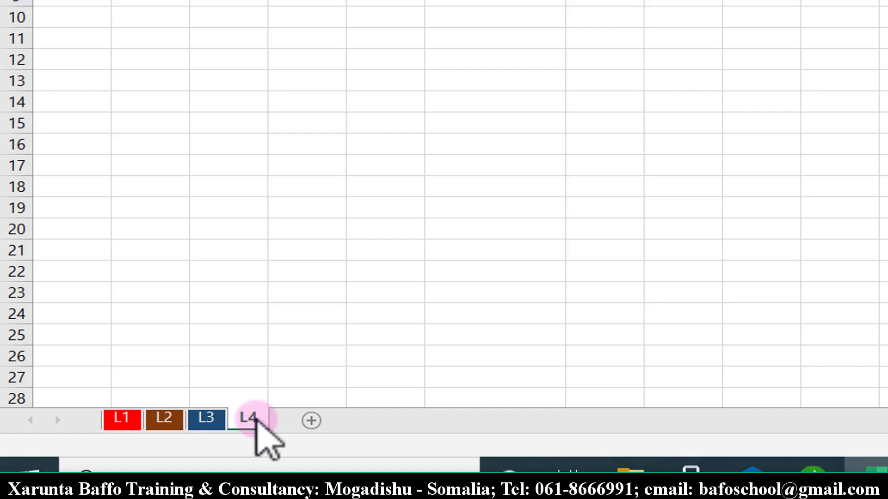
Duplicate sheet L4 as L4 (2) using Move or Copy, and place it after L4
right_click(256, 420)
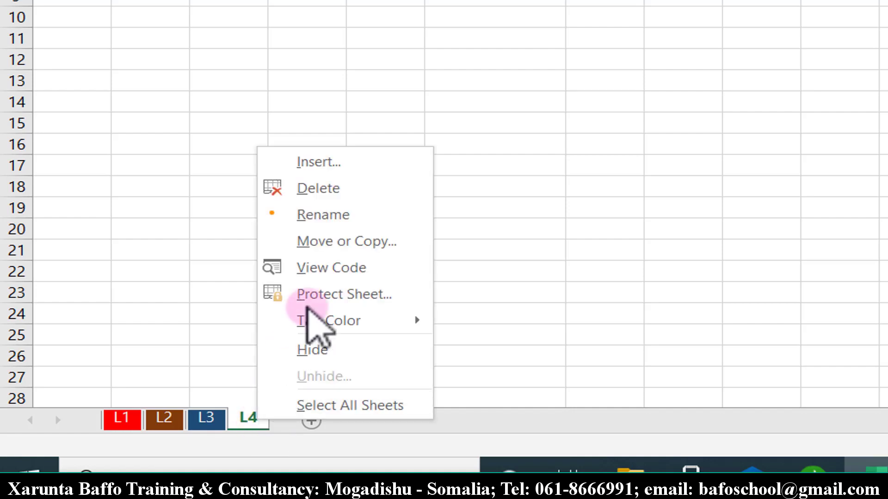
click(355, 245)
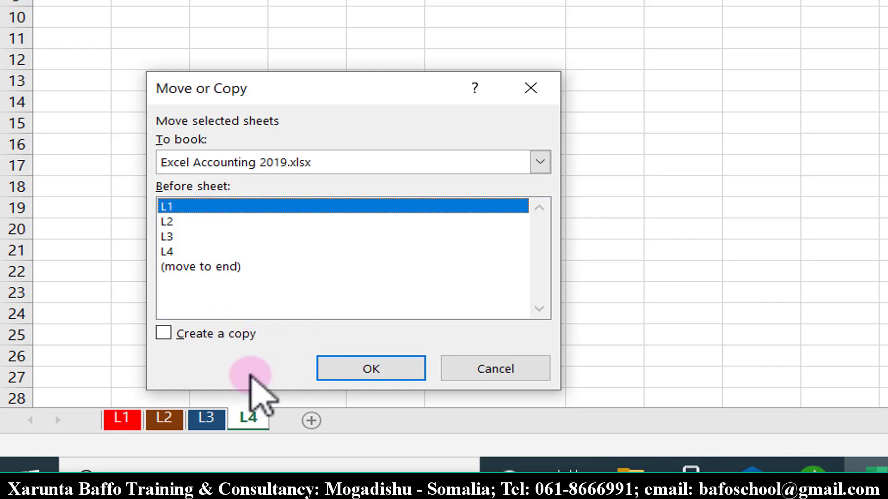
click(163, 333)
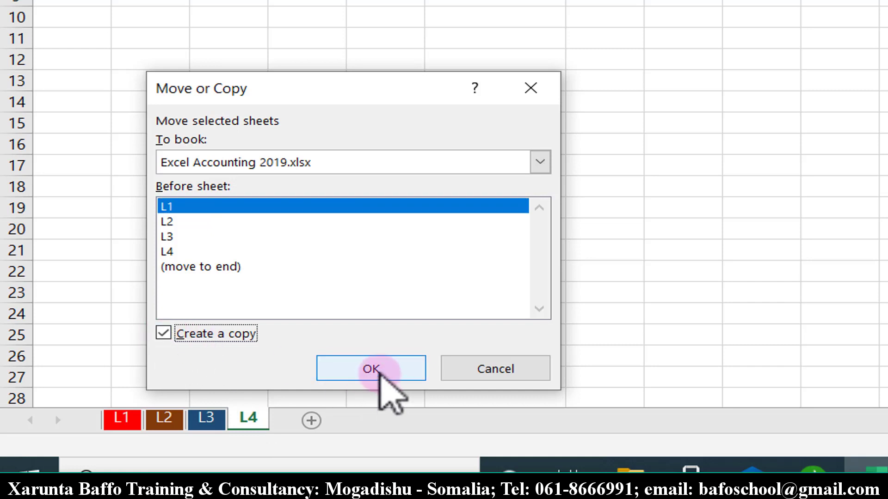
click(375, 371)
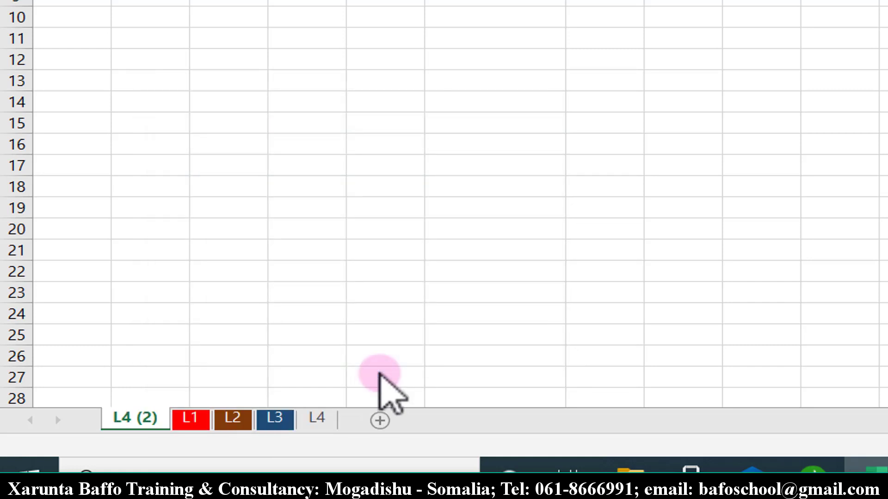
mouse_move(153, 418)
mouse_down()
mouse_move(318, 396)
mouse_move(134, 418)
mouse_move(363, 390)
mouse_up()
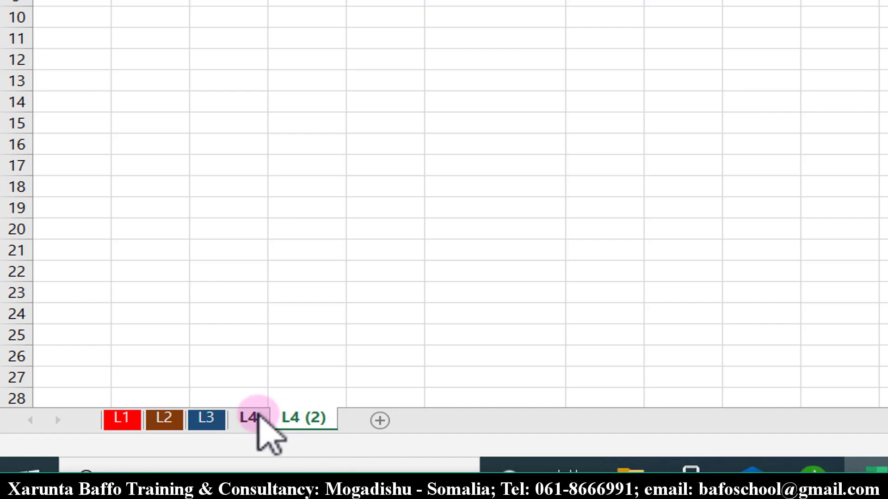
Delete the duplicate L4 (2) sheet from its tab menu and confirm the deletion
click(257, 417)
click(299, 418)
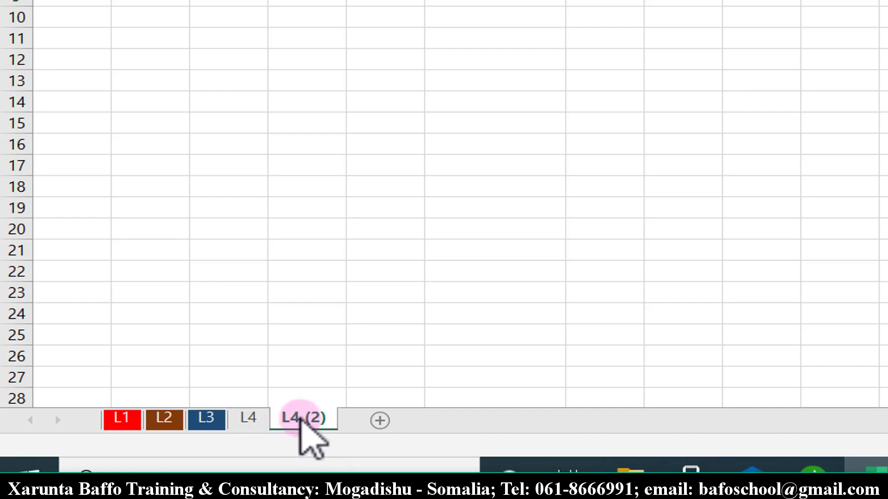
right_click(300, 419)
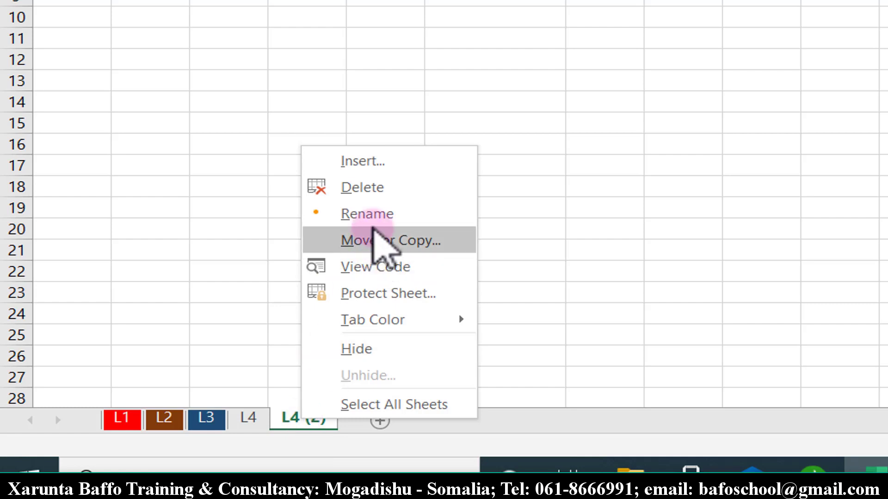
click(375, 188)
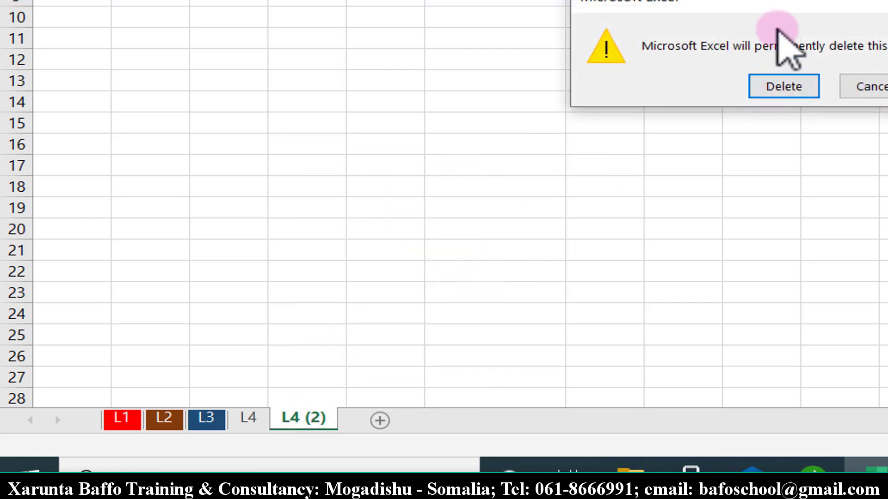
drag(781, 7, 388, 150)
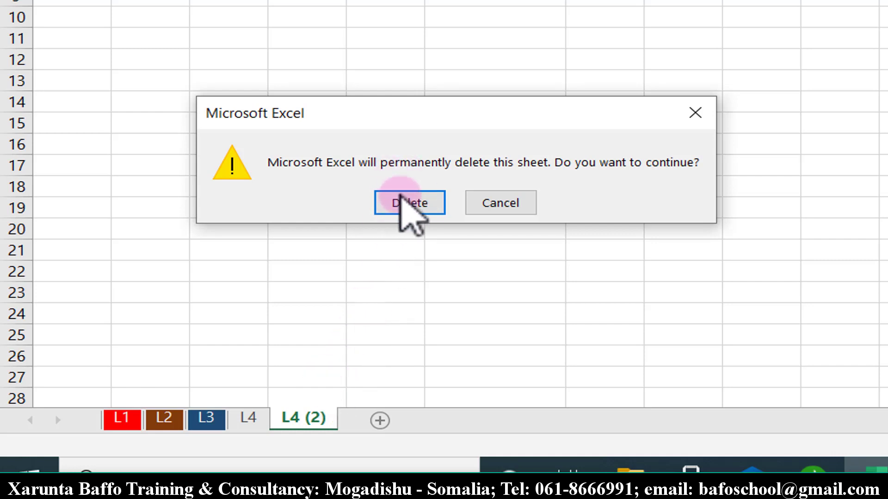
click(400, 200)
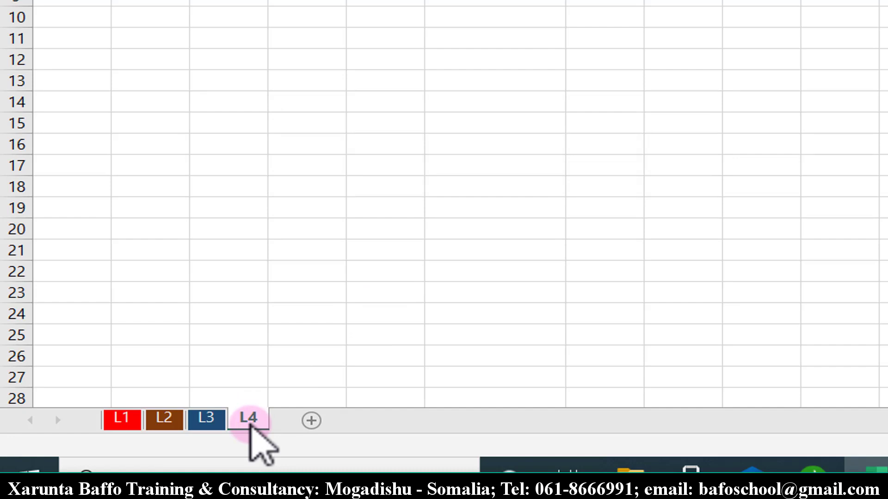
Ctrl-drag the L4 tab to drop a copy, L4 (2), right after it
drag(252, 427, 283, 368)
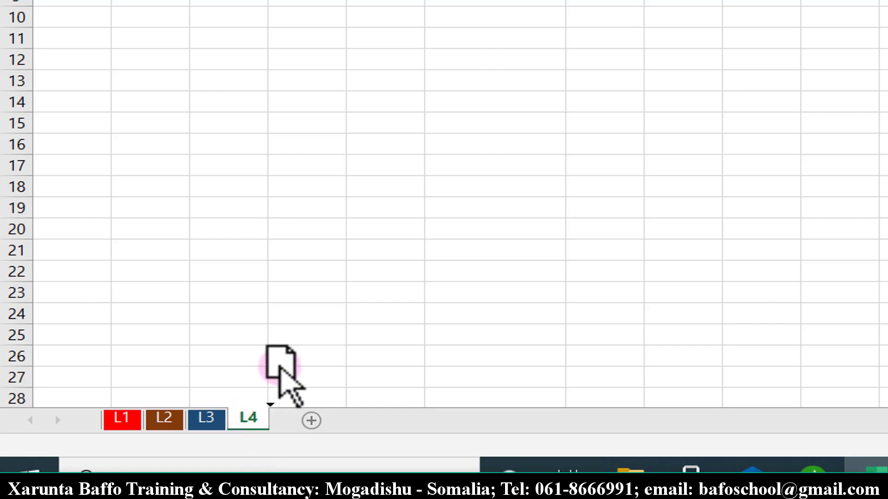
drag(283, 367, 277, 366)
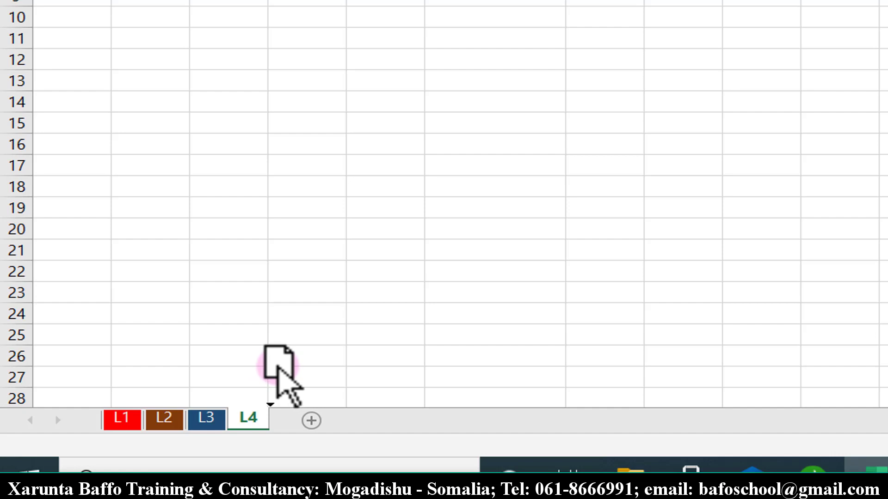
key(ctrl)
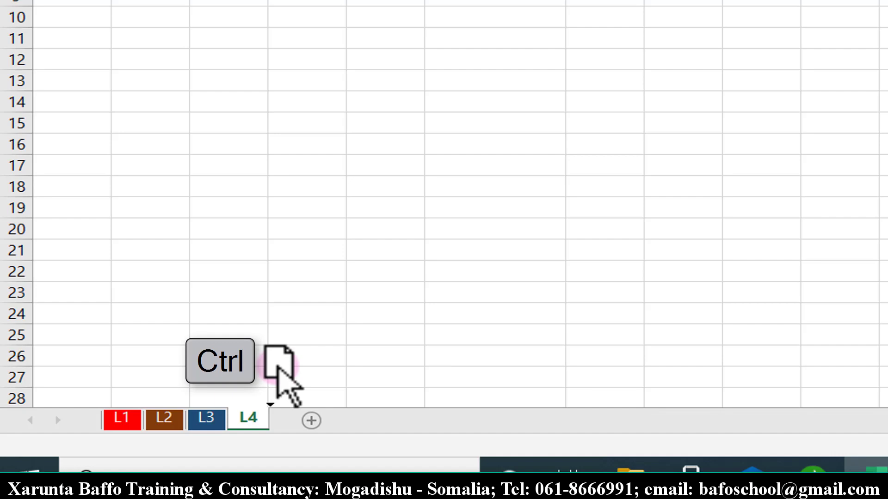
mouse_move(276, 366)
mouse_down()
mouse_move(295, 366)
mouse_move(156, 374)
mouse_move(102, 367)
mouse_move(294, 390)
mouse_up()
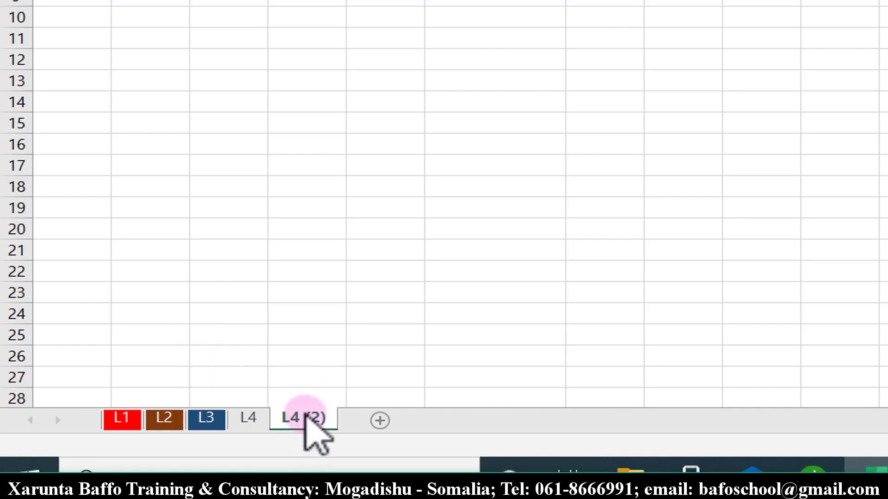
Rename the L4 (2) sheet to L5
double_click(305, 418)
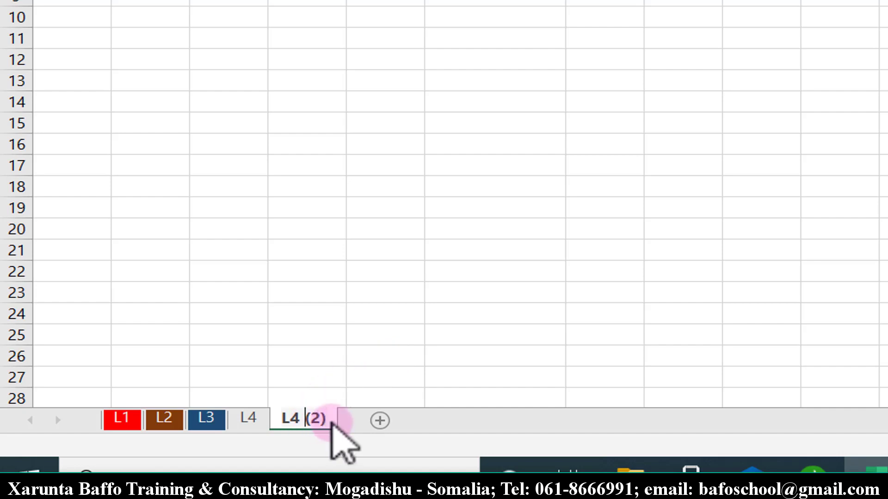
key(ctrl+a)
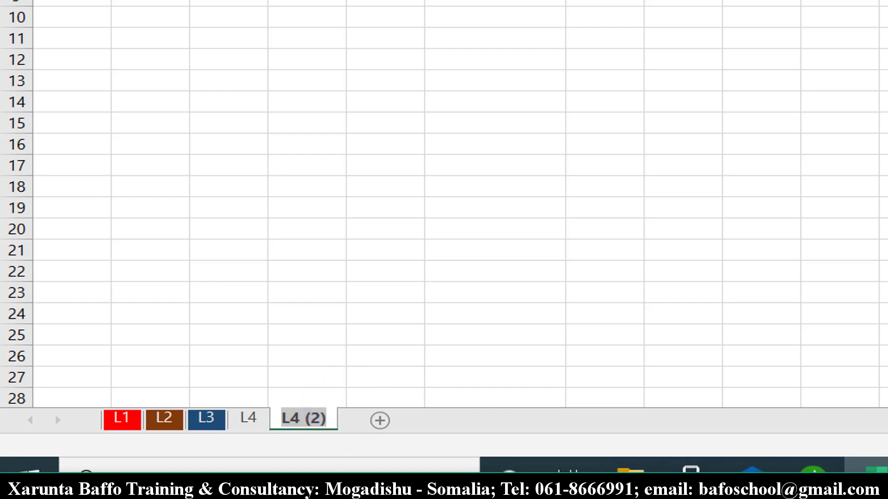
text(L)
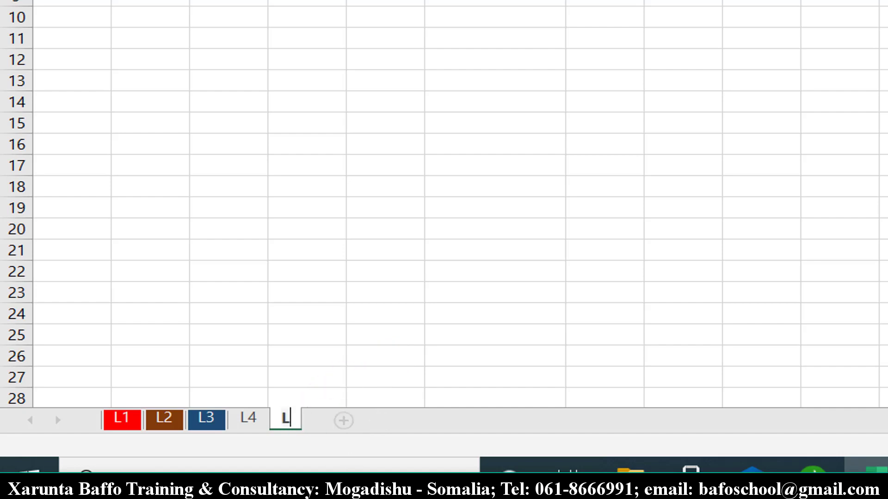
text(5)
key(Return)
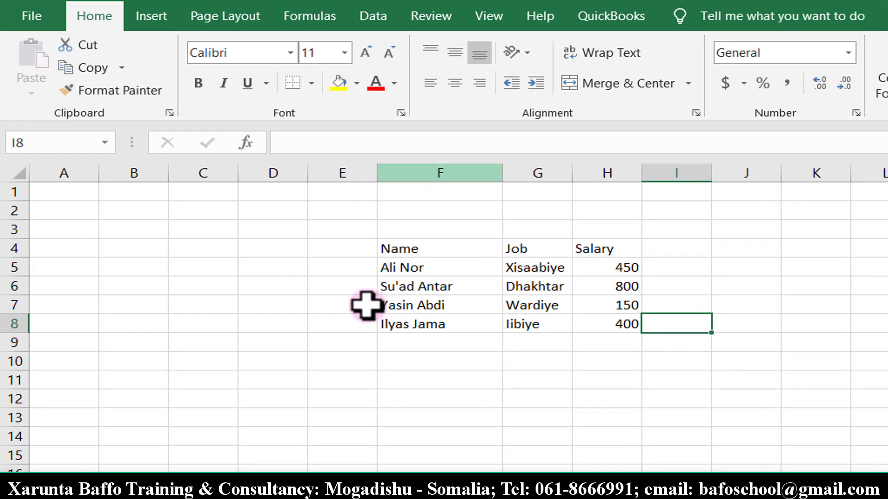
Enter test values Bafo in C5 and 12 in C6
click(208, 268)
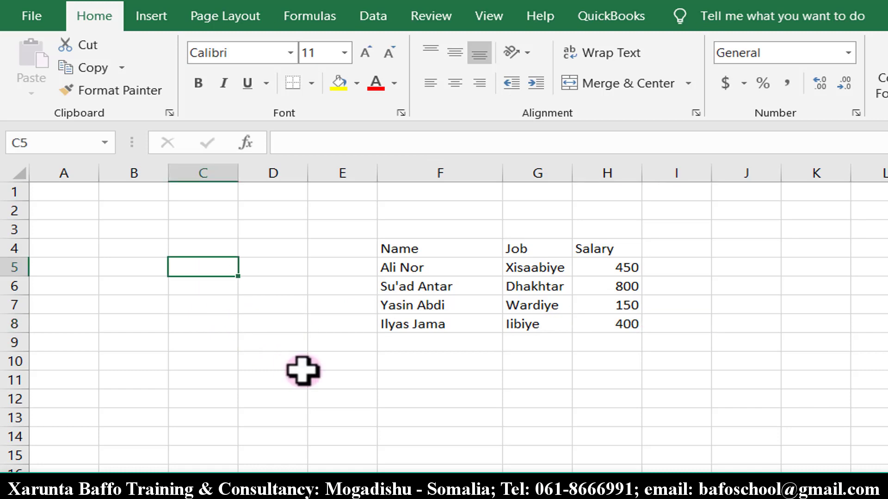
text(h)
key(BackSpace)
text(Ba)
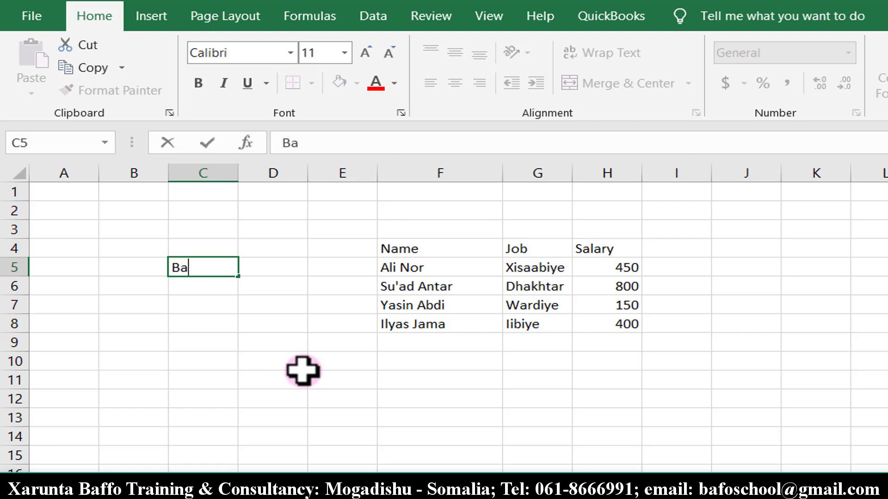
text(fo)
key(Return)
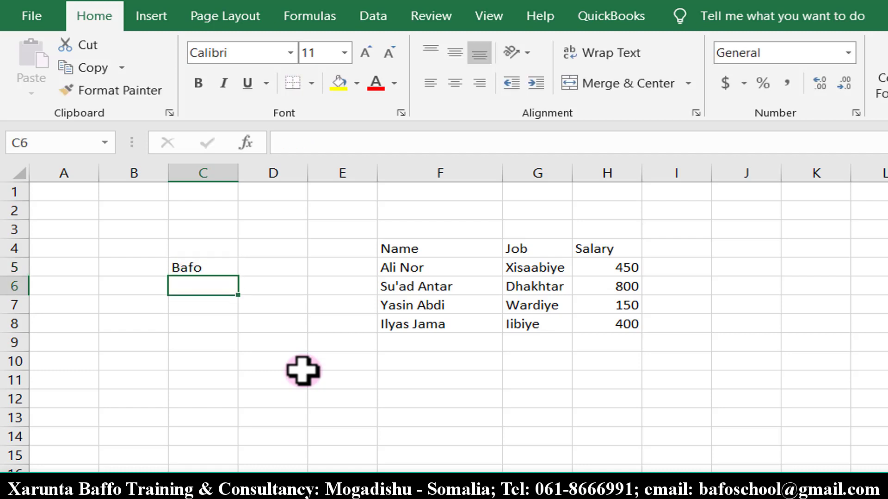
text(12)
key(Return)
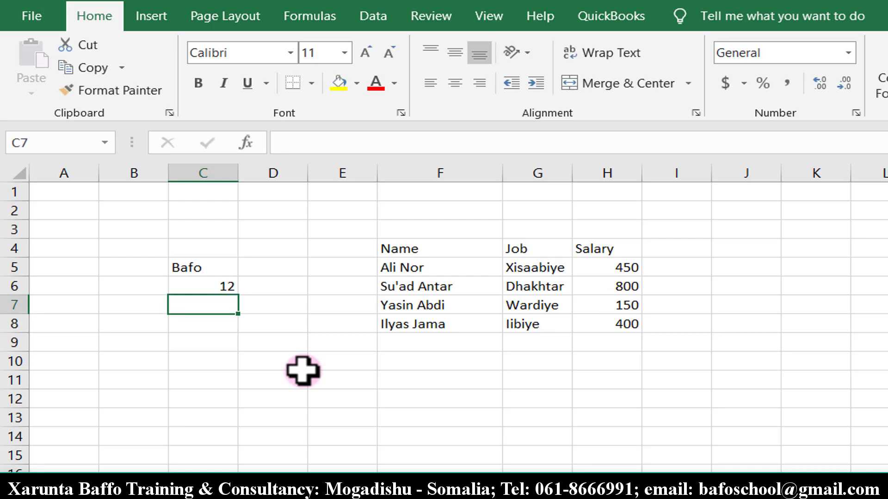
Clear C5:C6 and start a formula with = in C7
drag(214, 264, 217, 283)
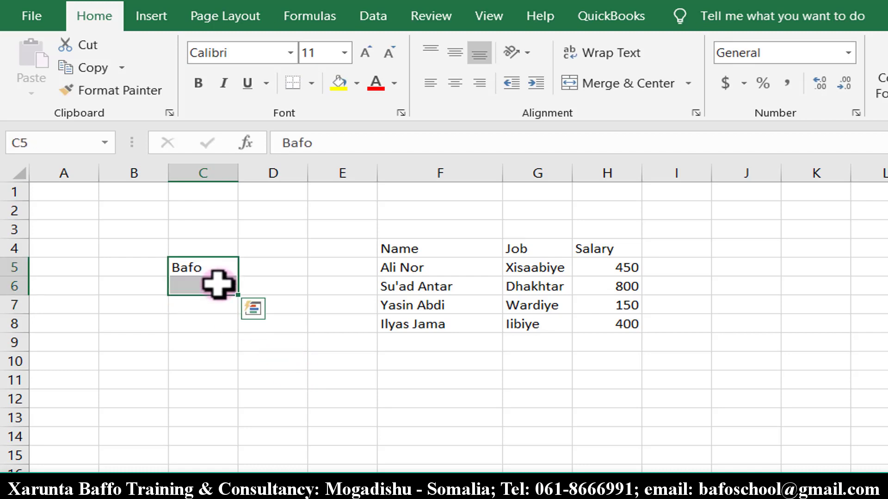
key(Delete)
click(217, 270)
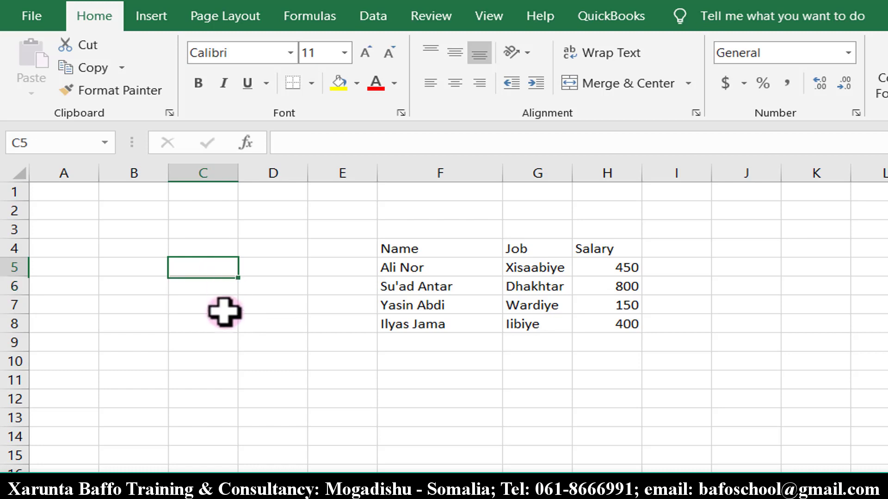
click(215, 306)
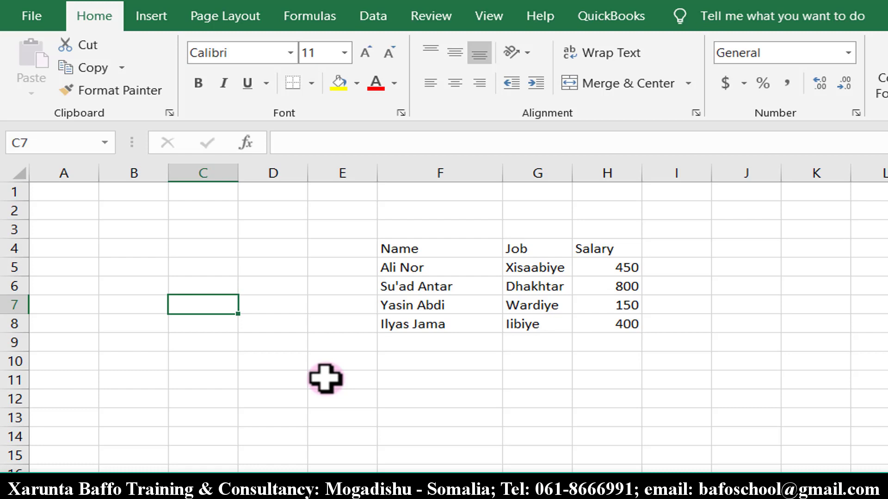
text(=)
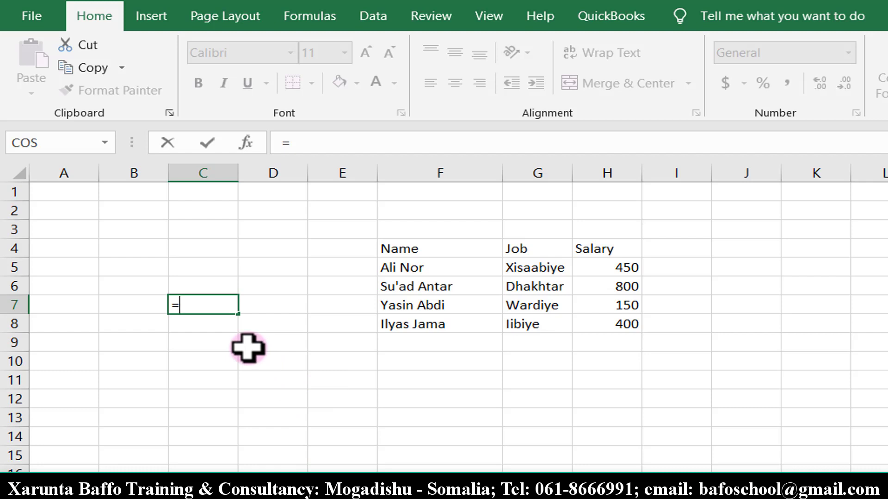
Enter =10+10 in C7, inspect it, then clear C7
text(10)
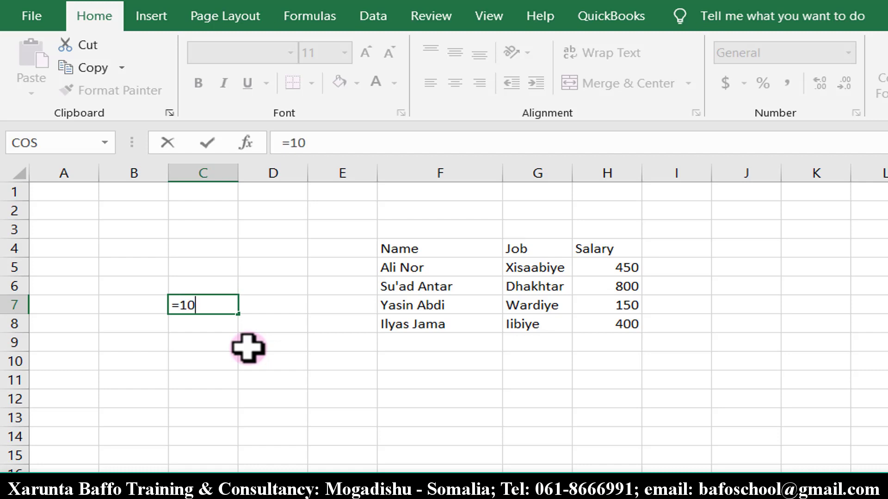
text(+10)
key(Return)
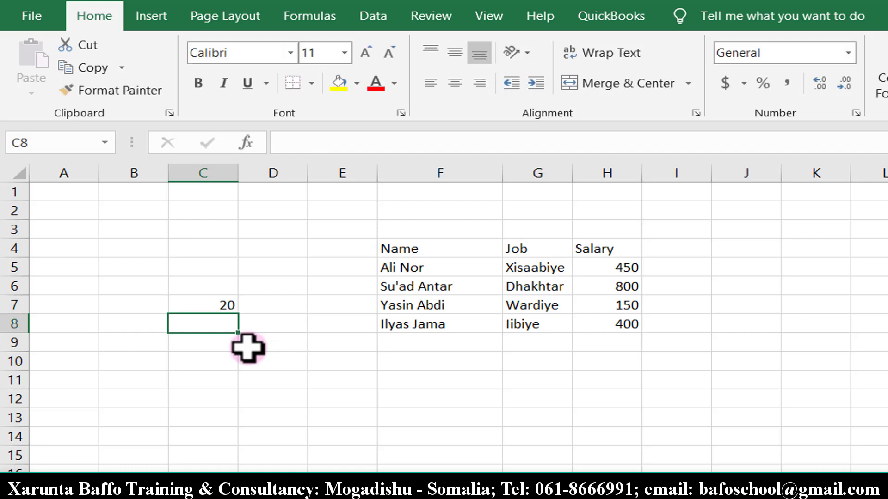
click(207, 305)
double_click(203, 306)
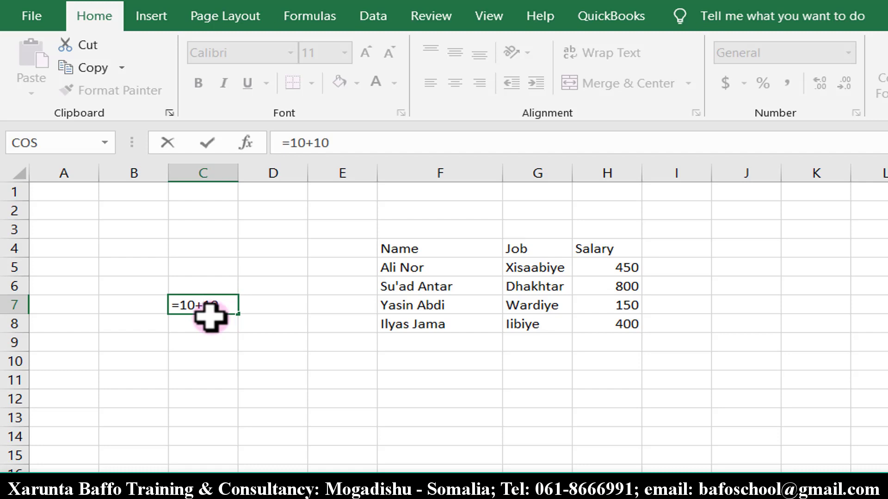
key(ctrl+Return)
key(Delete)
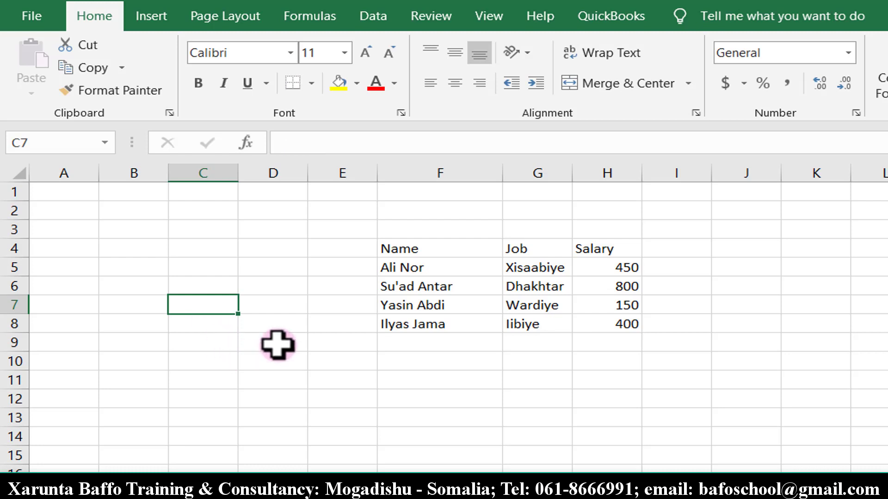
Enter 10 in C7 and 10 in C8, then begin a formula with = in C10
text(10)
key(Return)
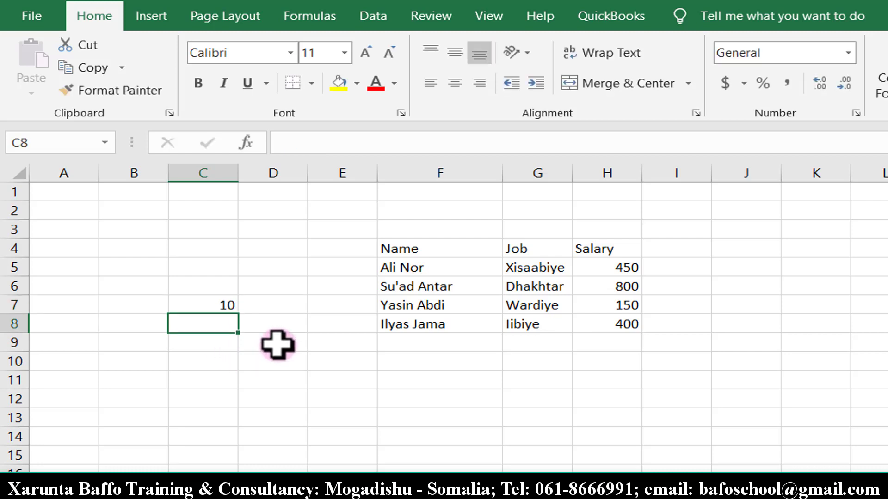
text(10)
key(Return)
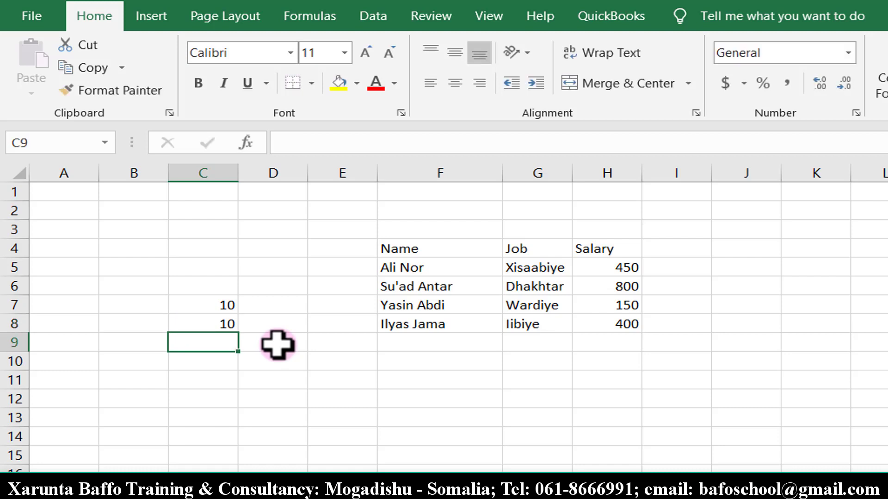
key(Return)
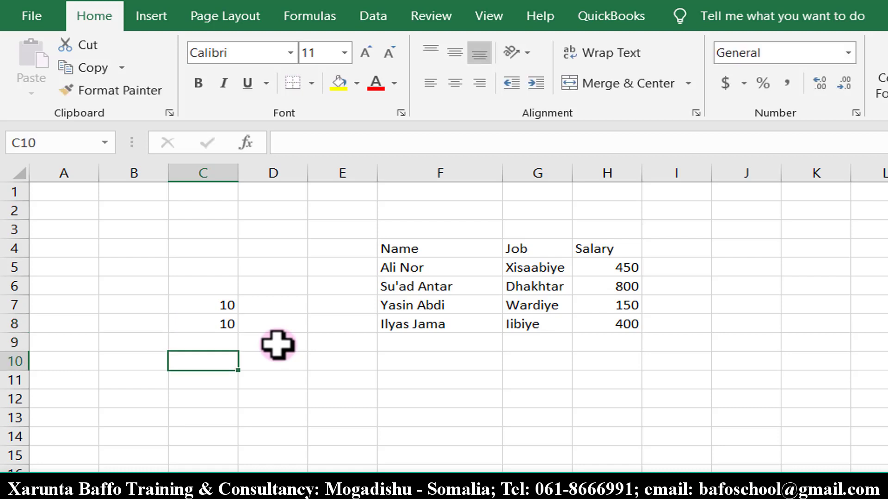
text(=)
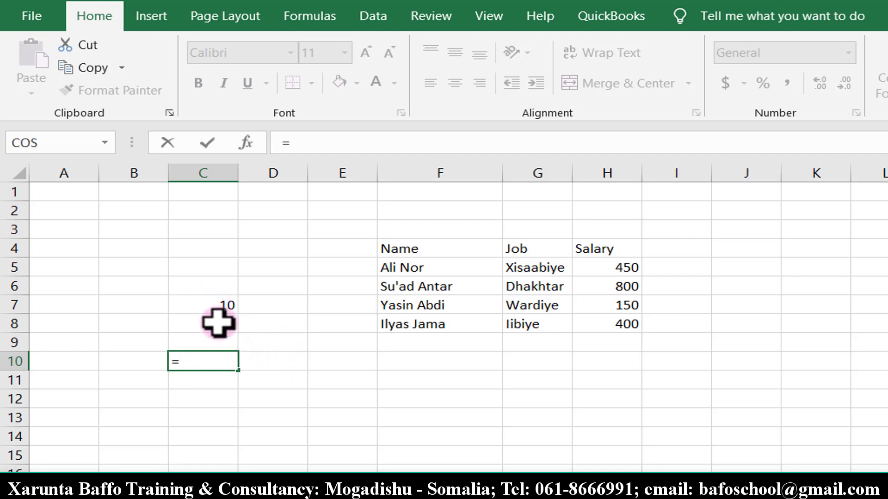
Build =C7+C8 in C10, clicking C8 as the second term, to show 20
click(202, 304)
click(199, 363)
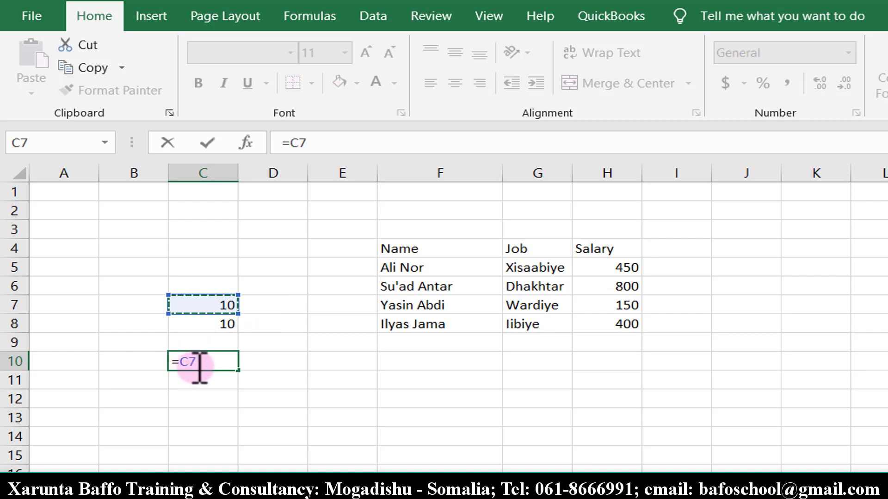
click(204, 370)
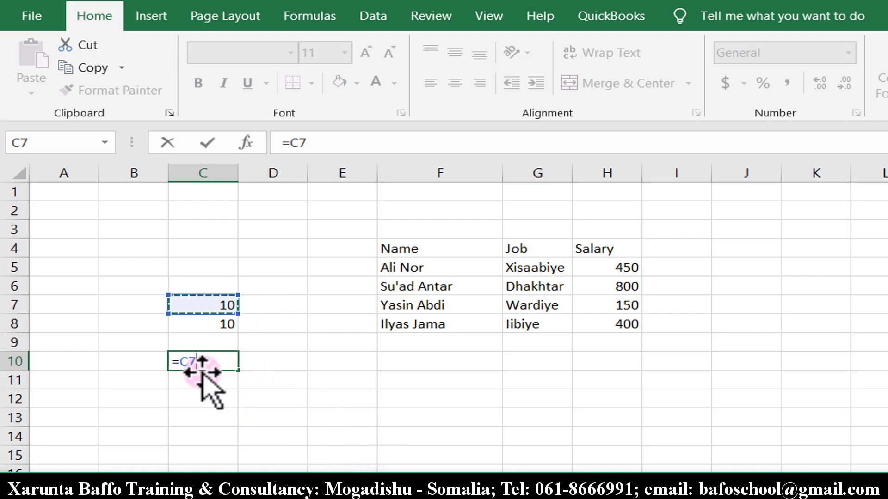
key(BackSpace)
key(BackSpace)
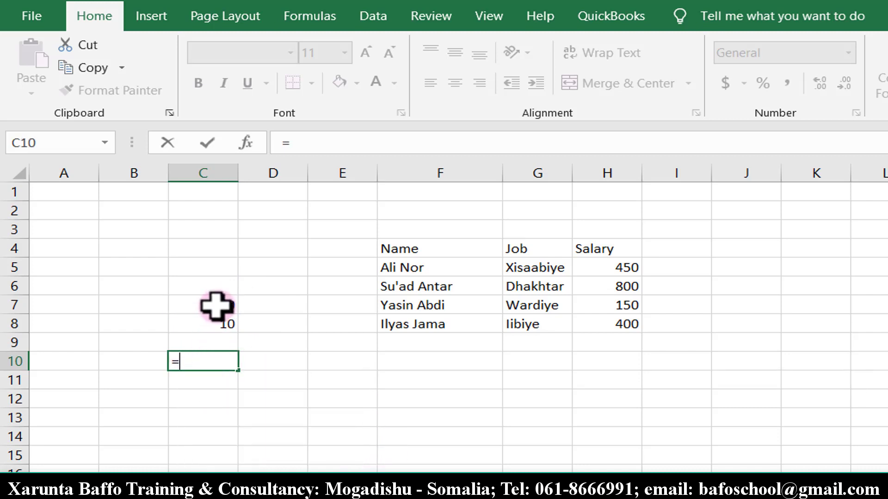
click(216, 306)
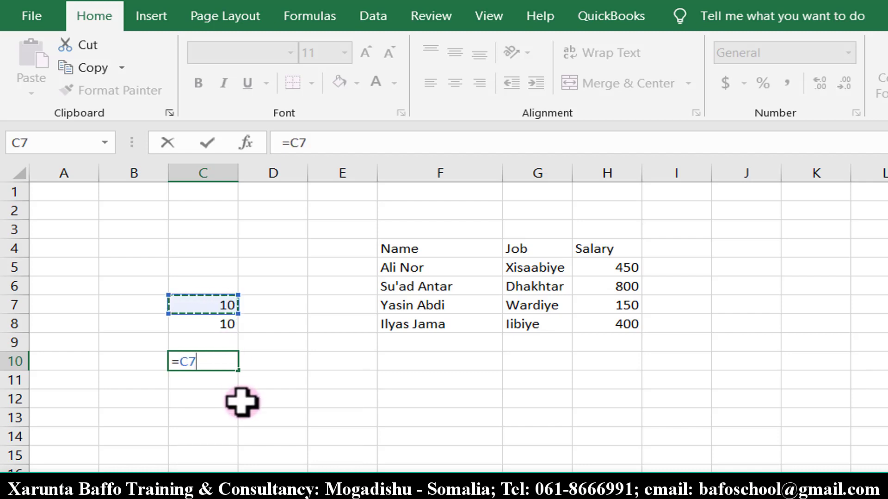
key(BackSpace)
key(BackSpace)
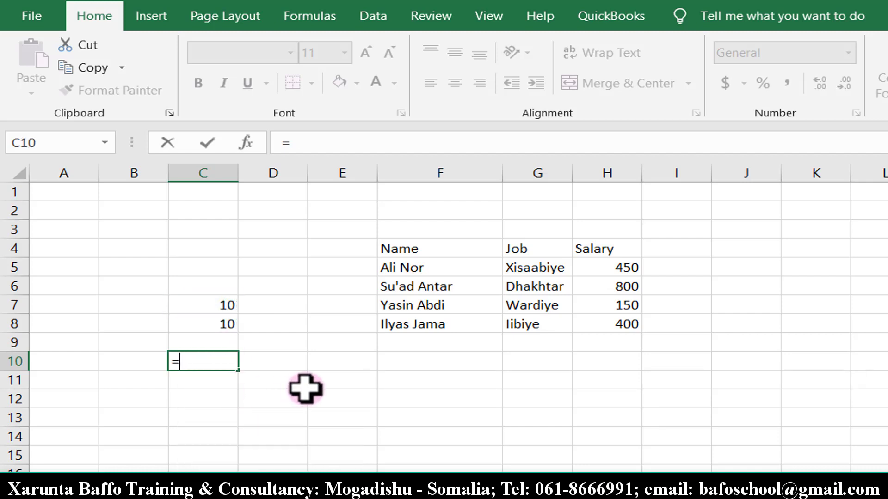
key(Up)
key(Up)
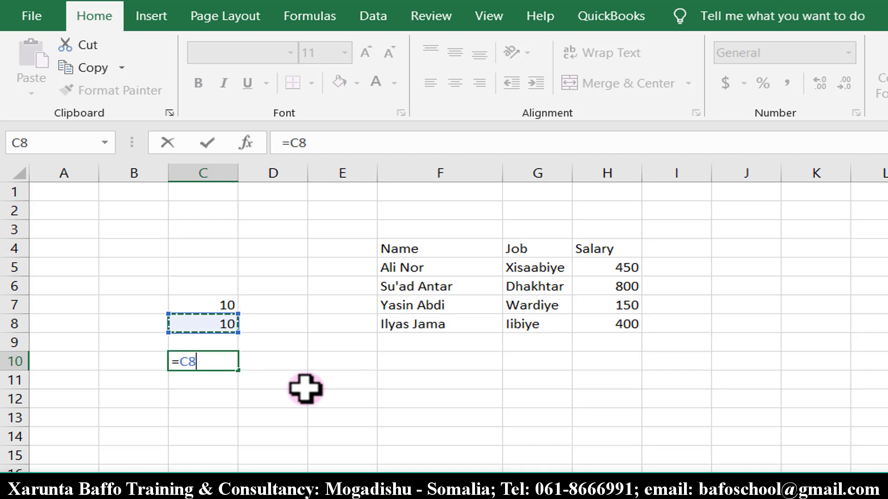
key(Up)
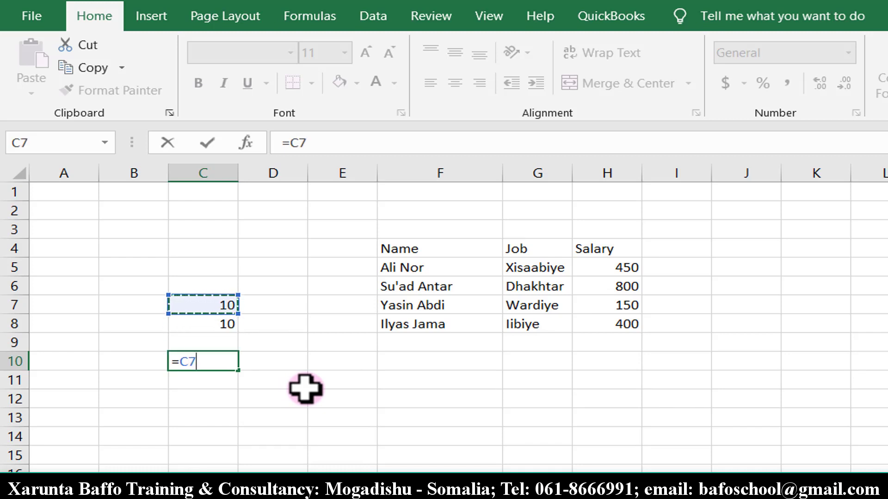
key(BackSpace)
key(BackSpace)
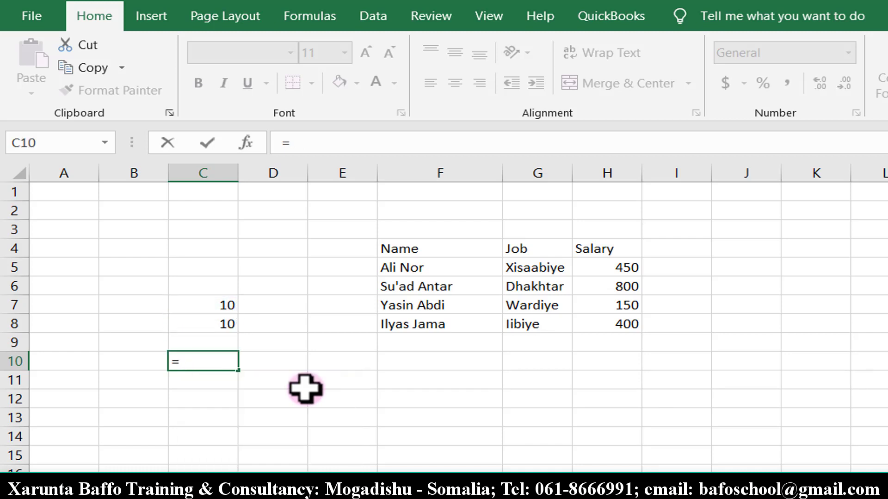
text(c7)
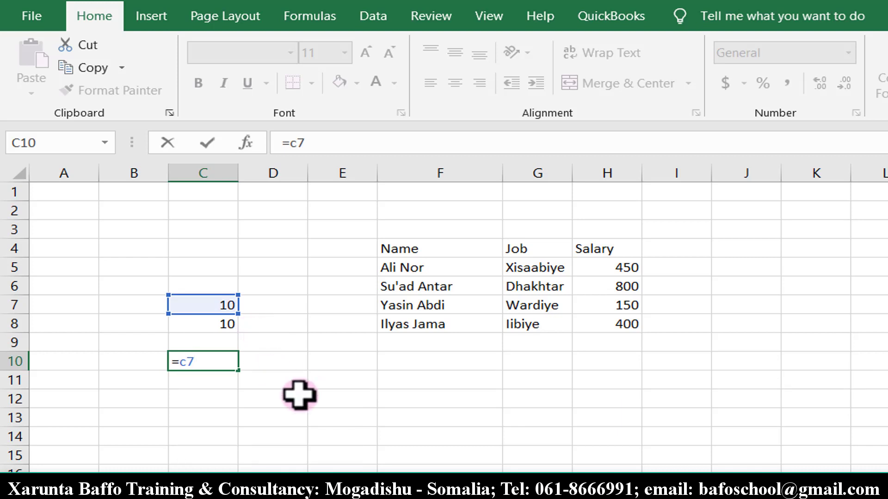
text(+c)
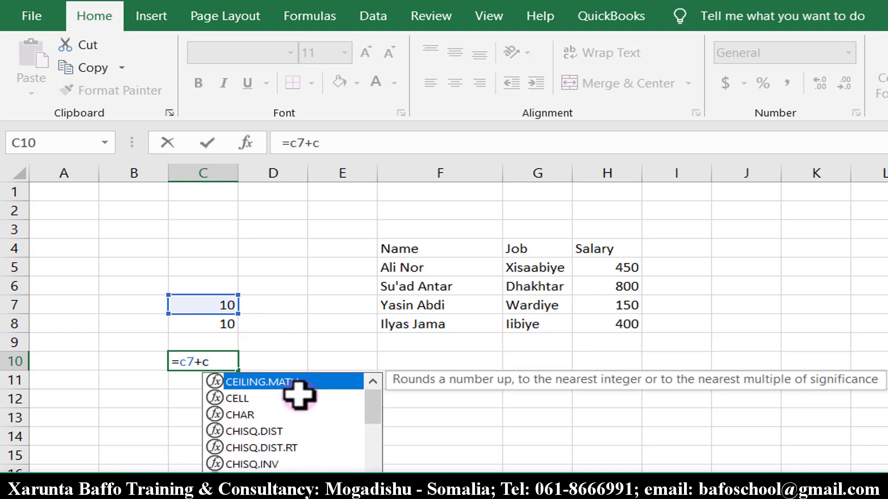
text(8)
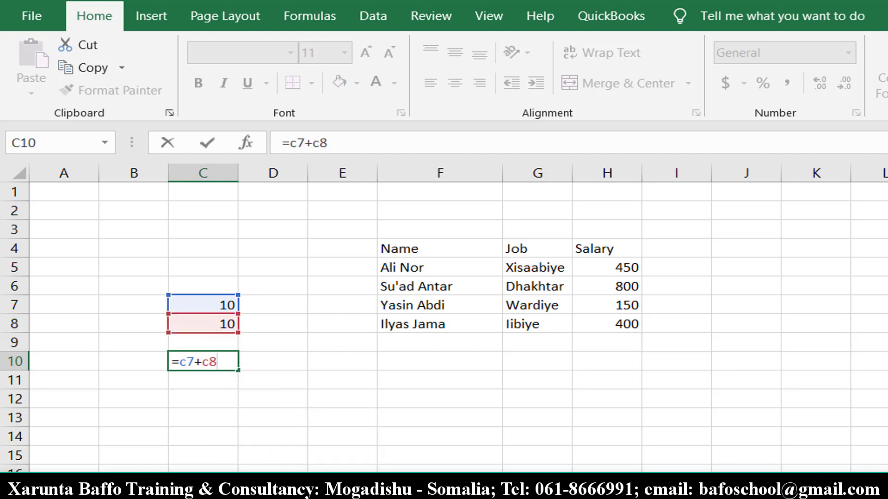
key(BackSpace)
key(BackSpace)
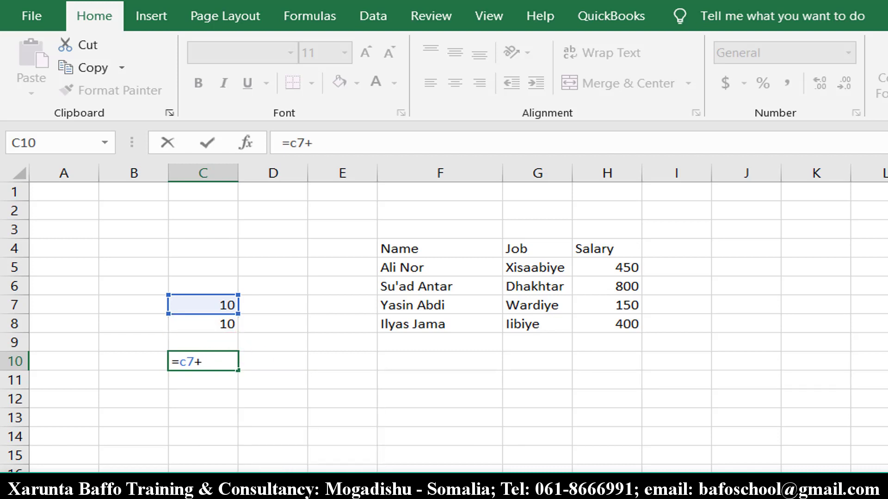
click(220, 326)
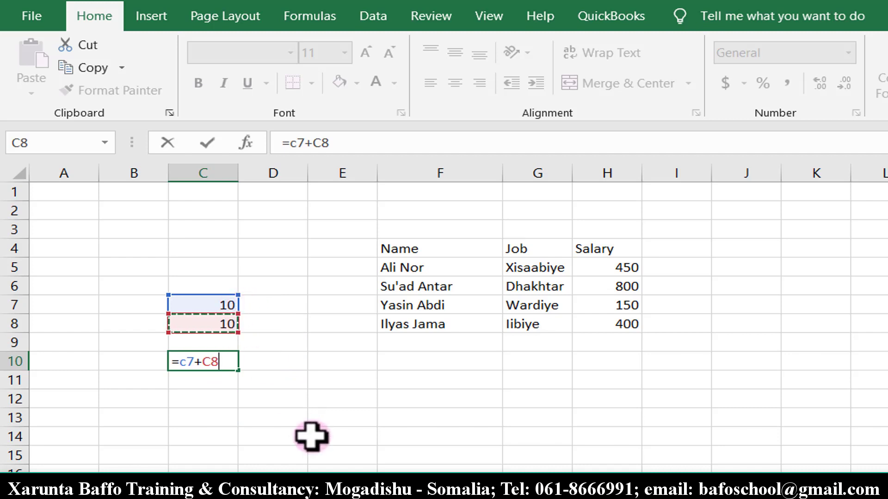
key(Return)
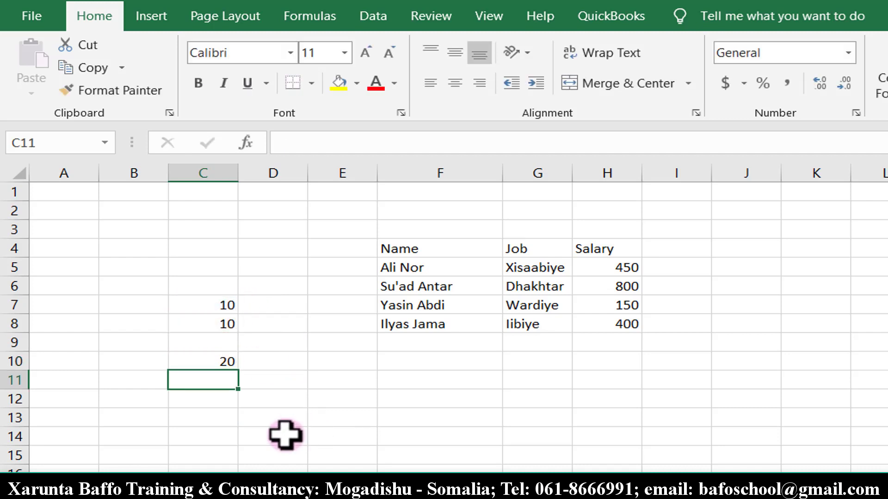
Delete the =C7+C8 formula from C10, leaving the 10s in C7 and C8
click(207, 361)
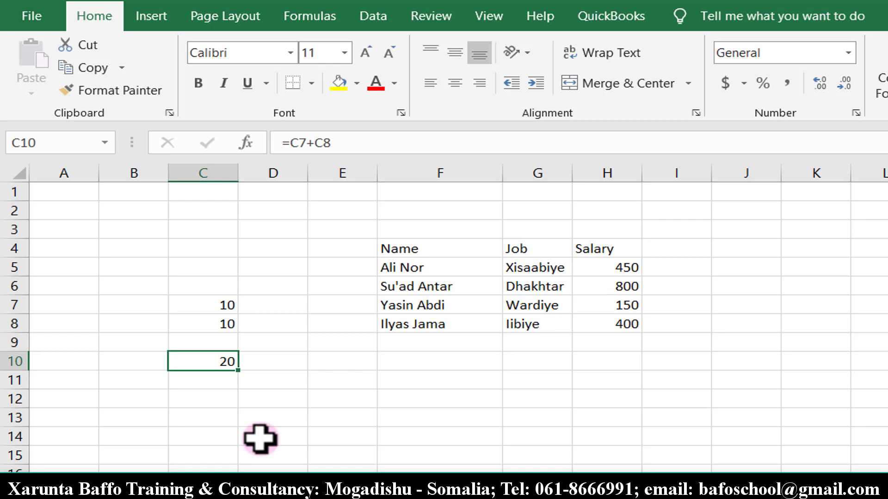
key(Delete)
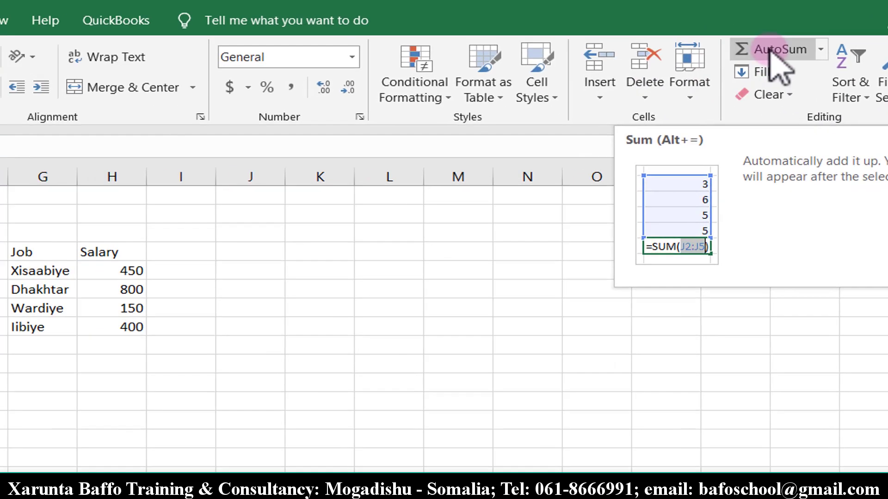
AutoSum with Alt+= to put =SUM(C7:C9) in C10, totalling 20
key(alt+equal)
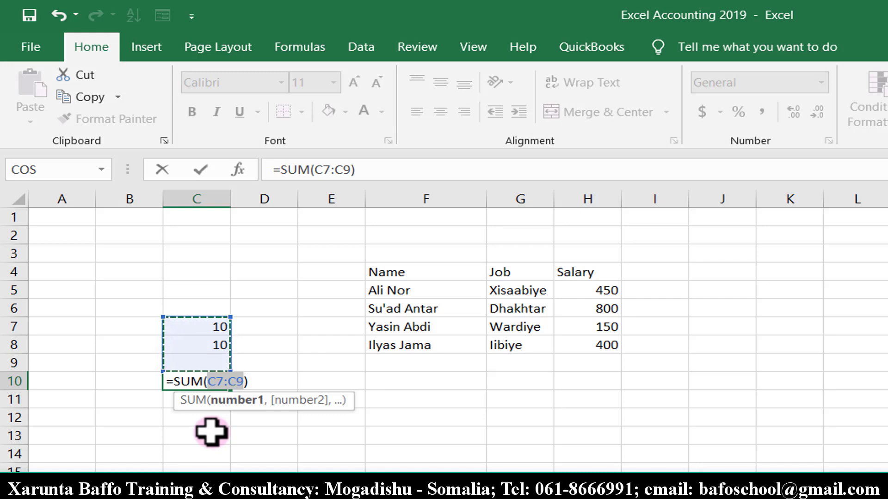
key(Return)
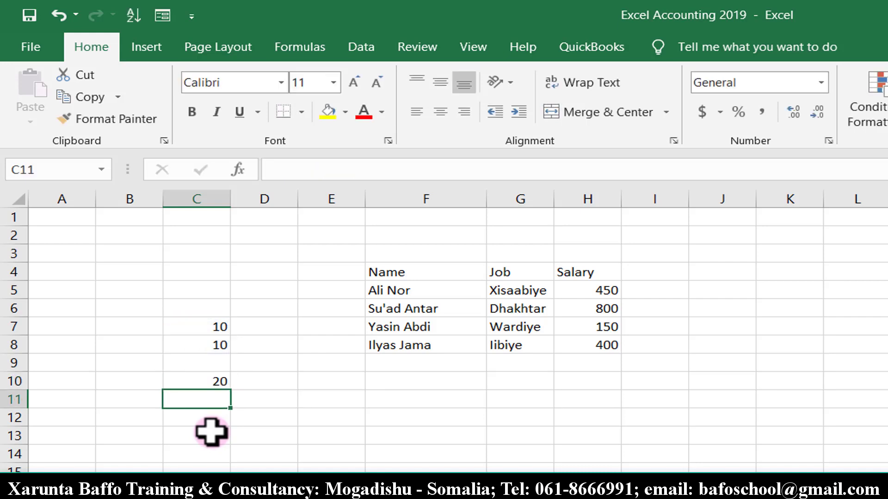
click(212, 383)
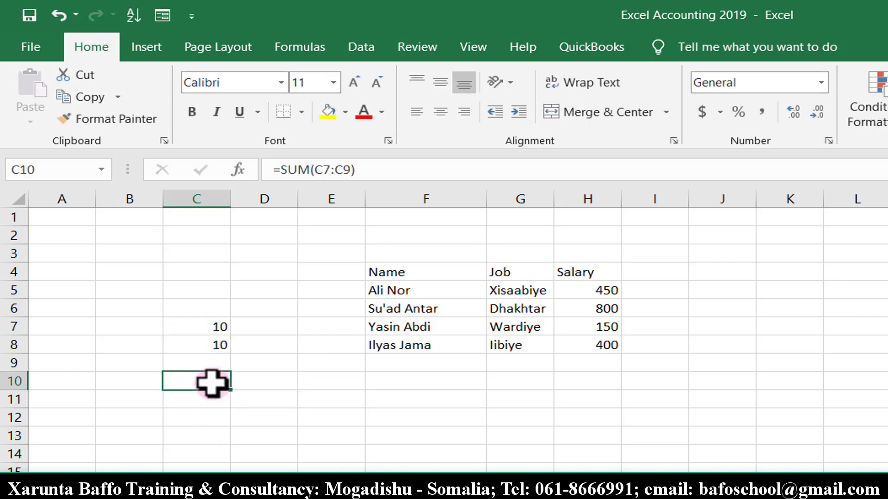
Change C7 to 15, confirm the SUM in C10 updates to 25, then clear C10
click(213, 326)
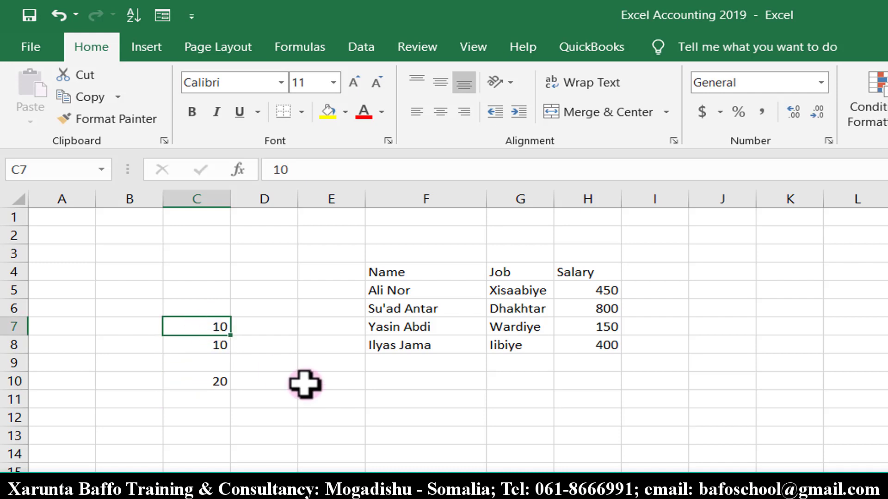
text(15)
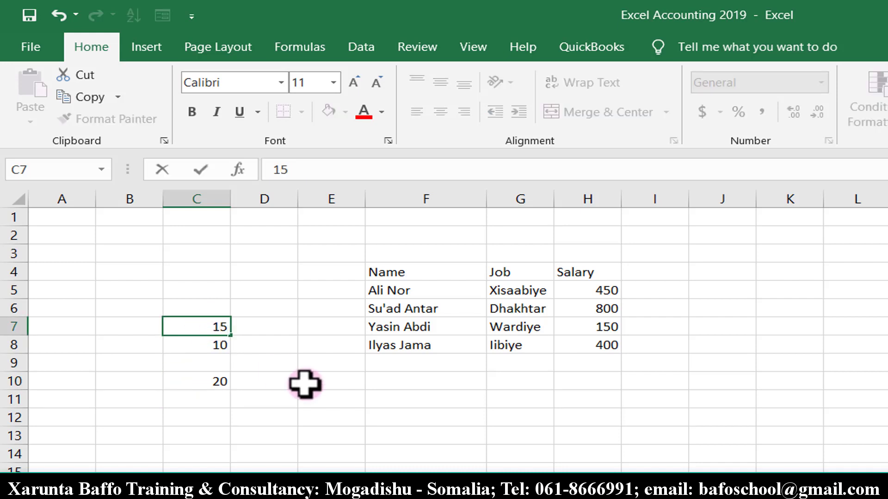
key(Return)
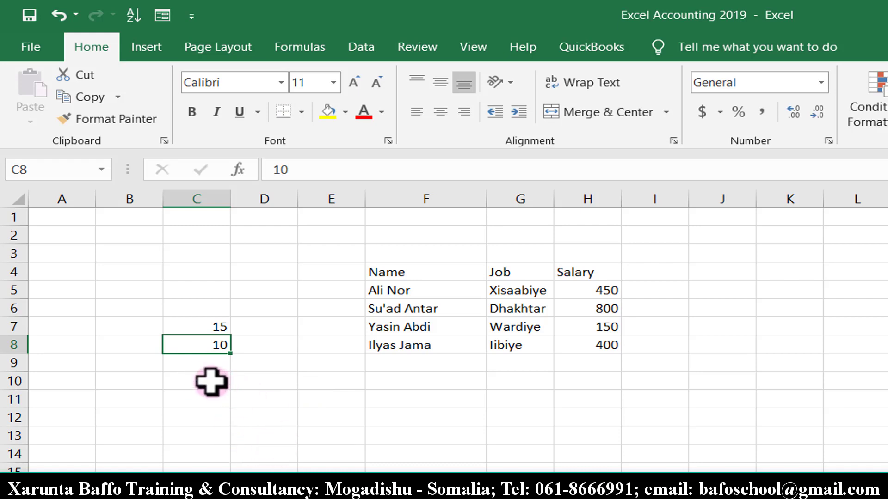
double_click(206, 381)
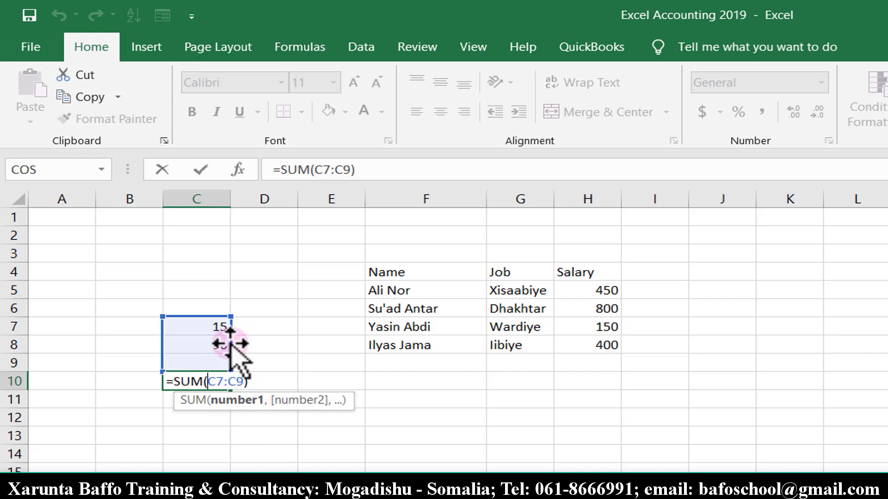
key(ctrl+Return)
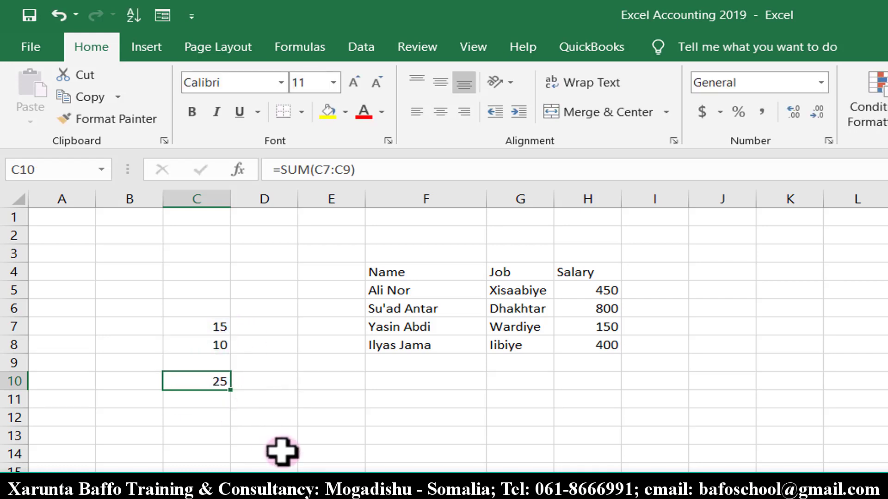
key(Delete)
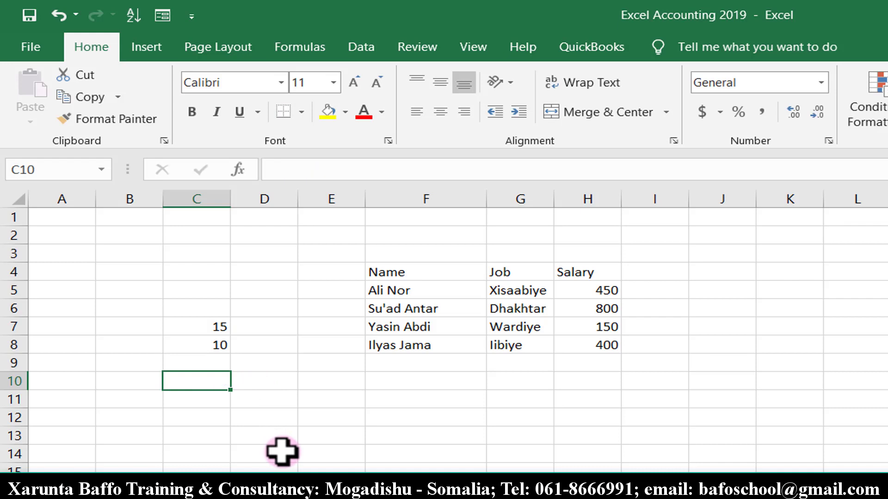
Enter the fixed formula =15+10 in C10, then change C7 to 20
text(=)
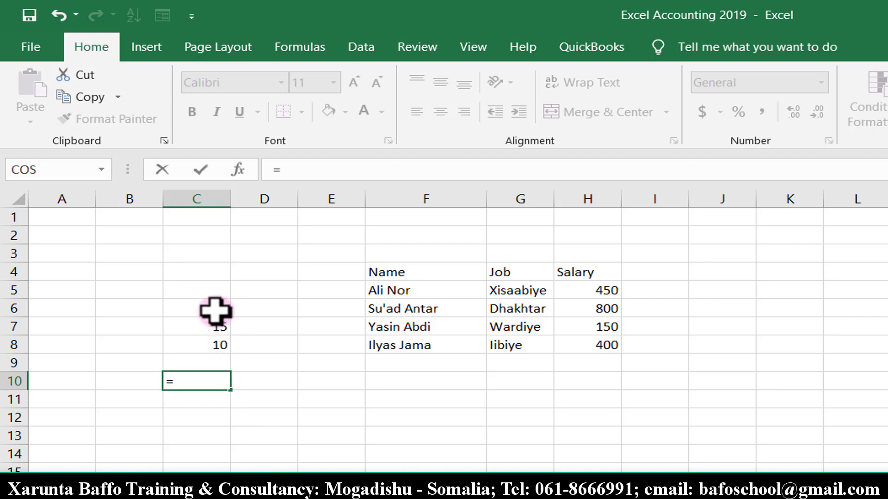
text(15)
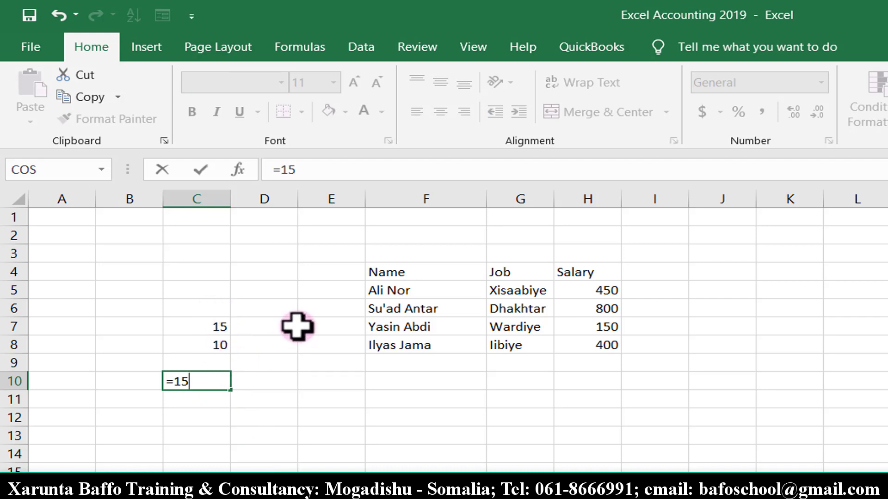
text(+)
text(10)
key(Return)
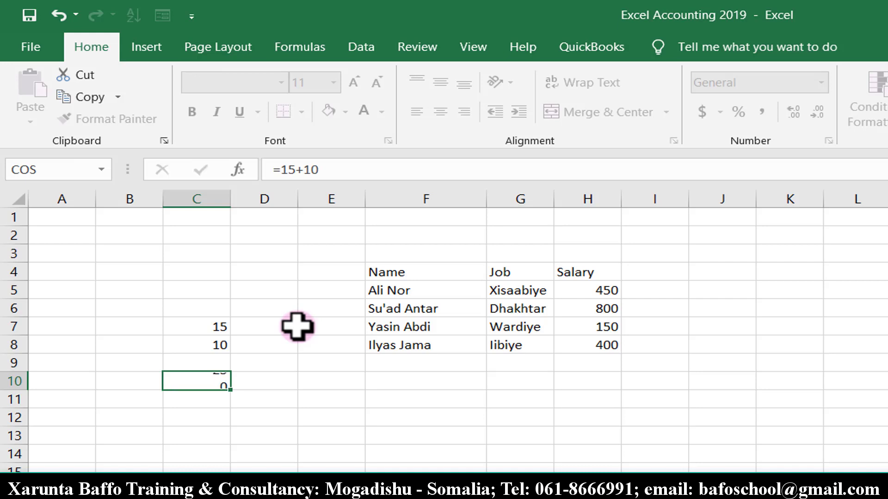
click(205, 324)
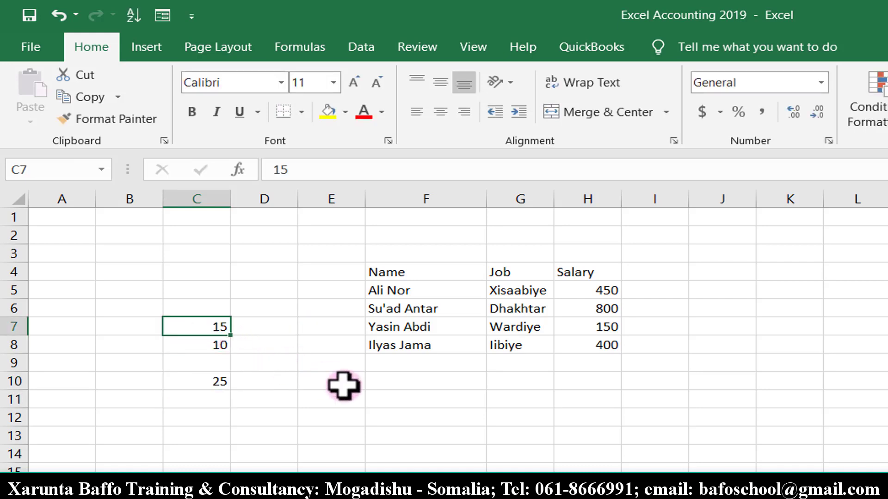
text(20)
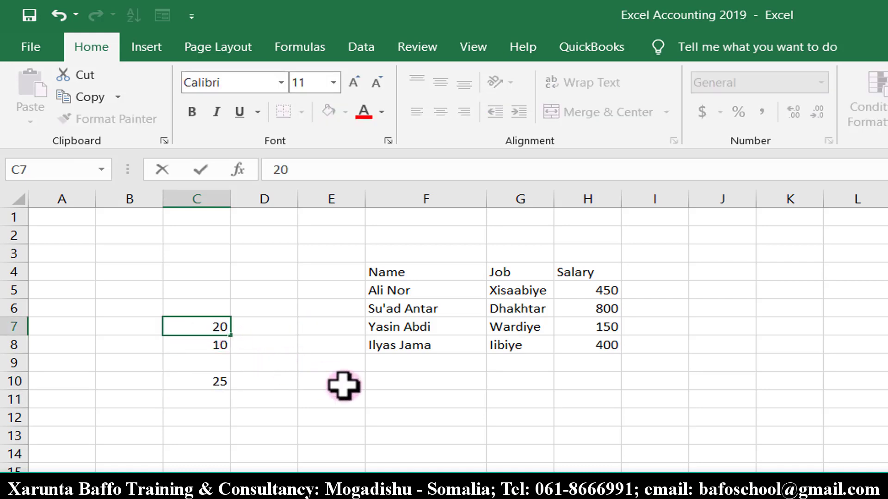
key(Return)
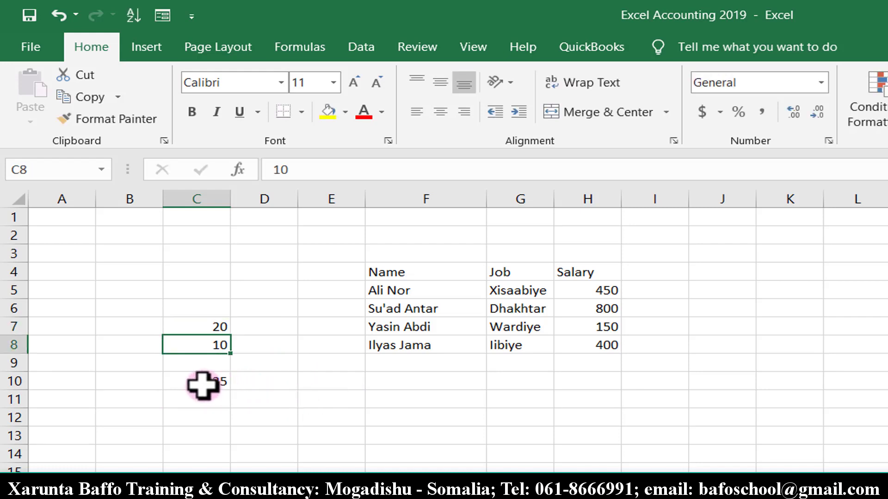
Verify C10 still shows 25 despite the new C7 value, then clear C10
click(204, 383)
double_click(204, 382)
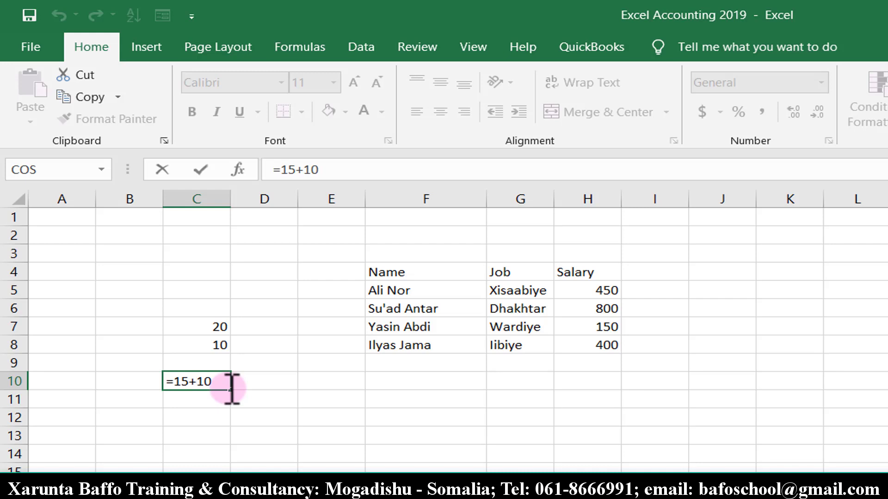
key(Escape)
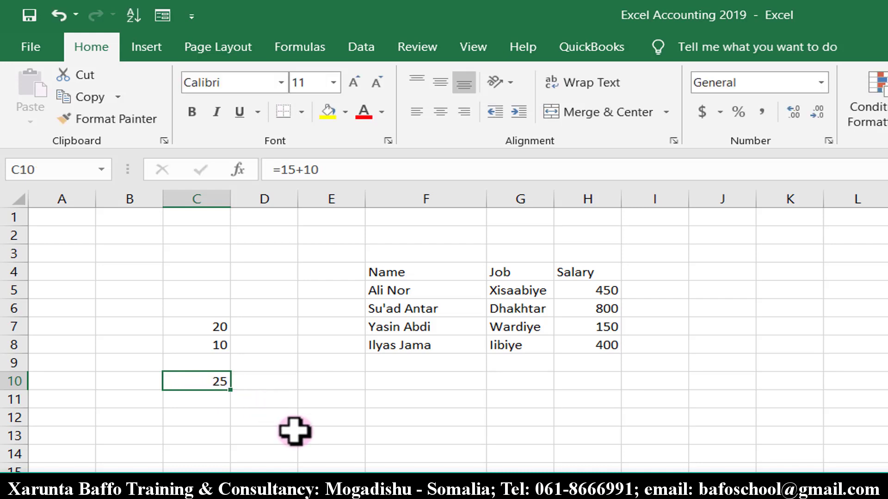
key(Delete)
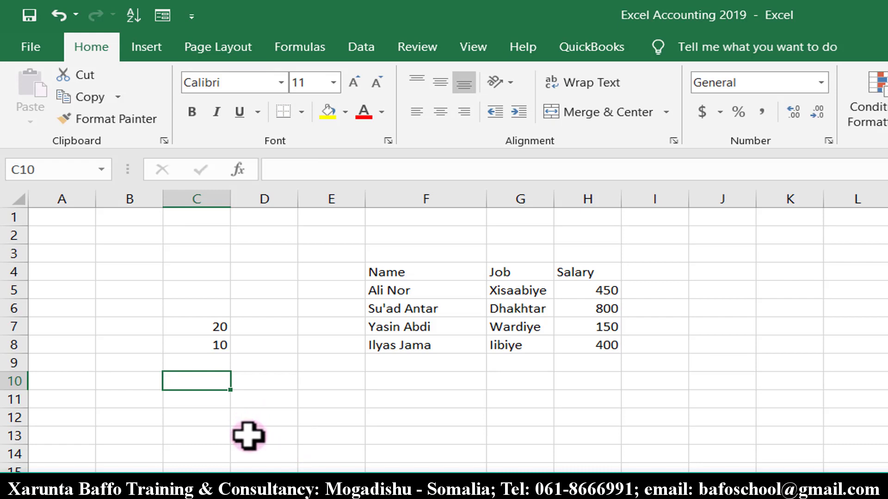
Enter =C7+C8 in C10 by pointing at cells C7 and C8
text(=)
click(213, 323)
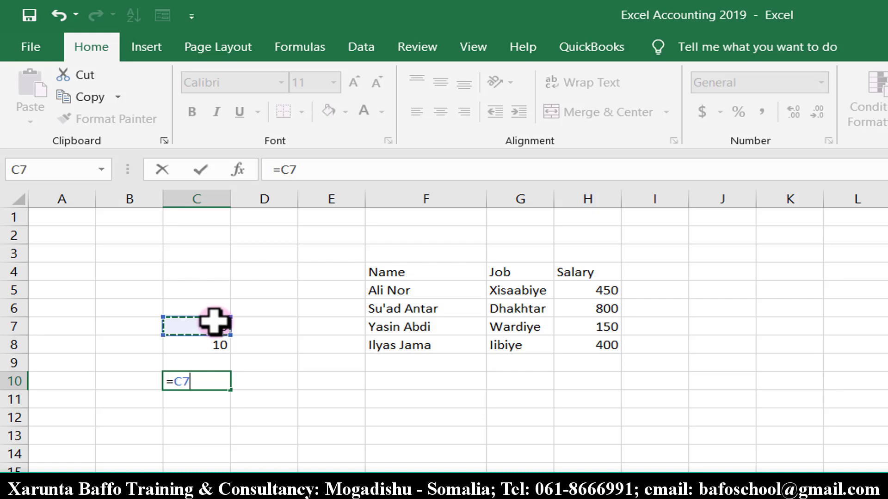
text(+)
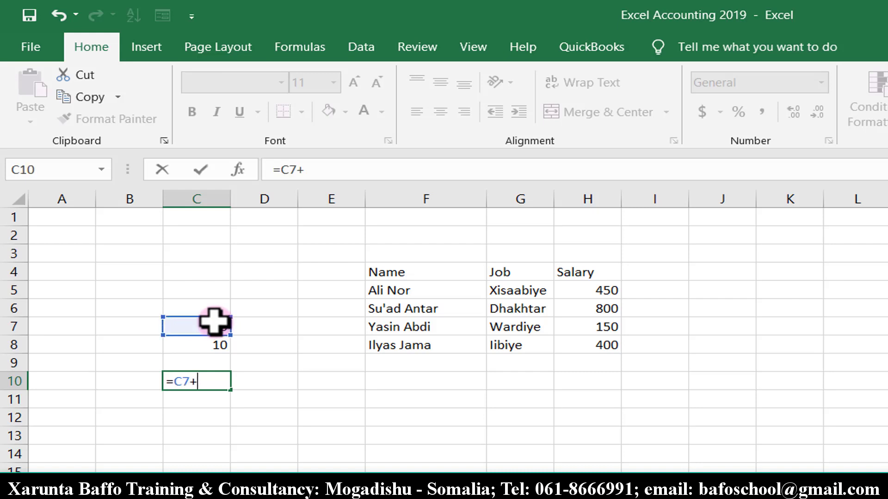
click(205, 344)
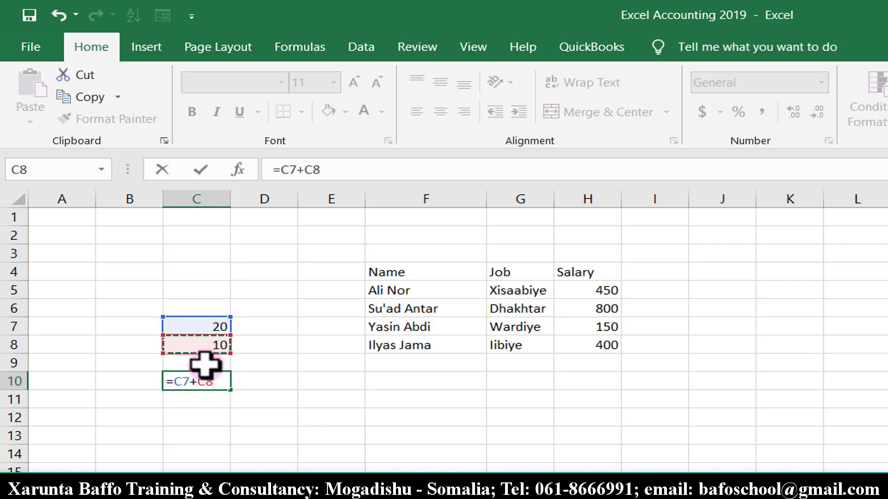
key(Return)
Change the value in C7 to 40
click(218, 329)
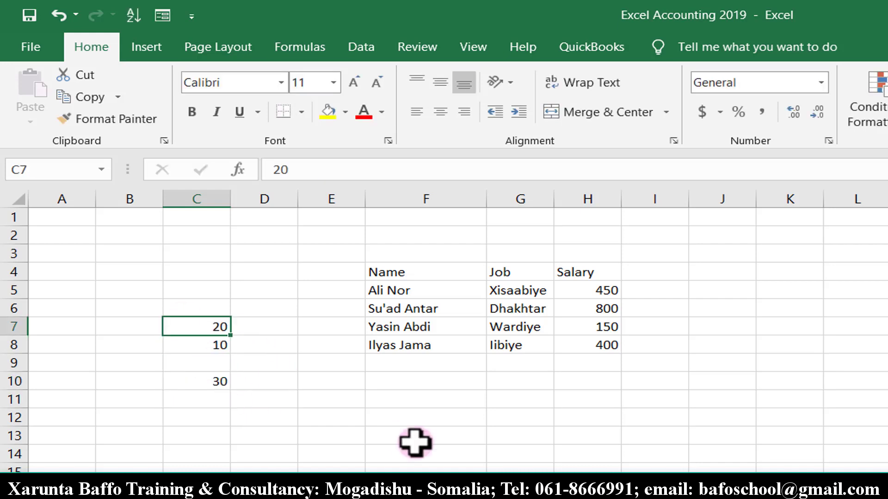
text(40)
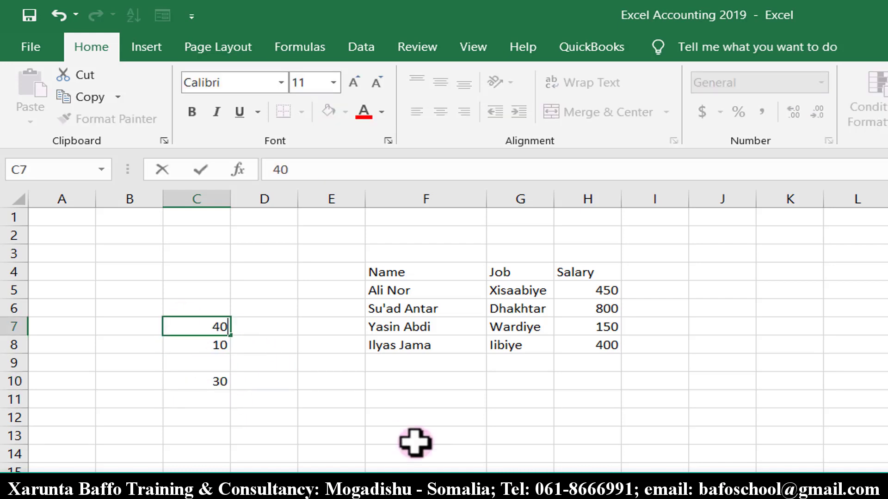
key(Return)
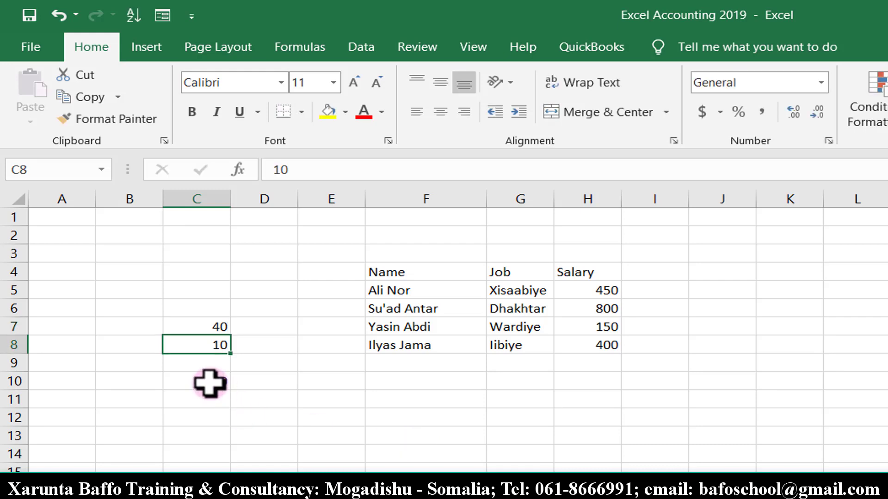
Replace C10's formula with an AutoSum =SUM(C7:C9), which shows 50
double_click(214, 382)
text(=C7+C8)
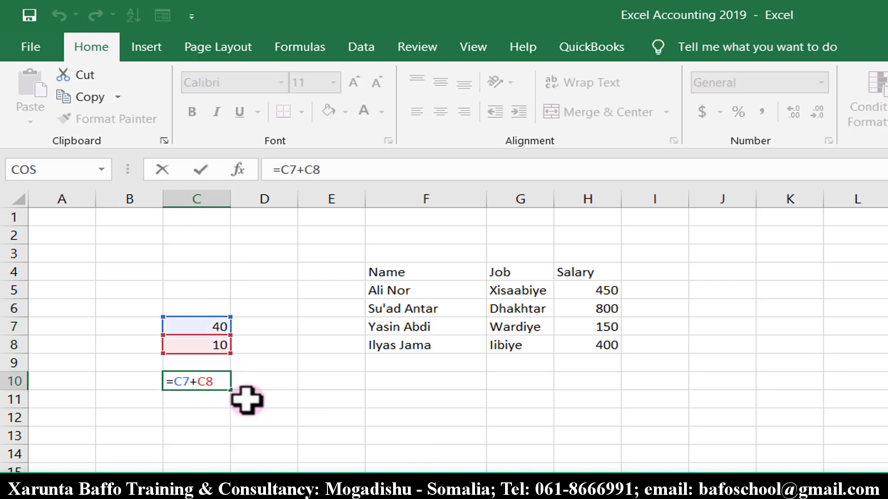
key(Escape)
key(Delete)
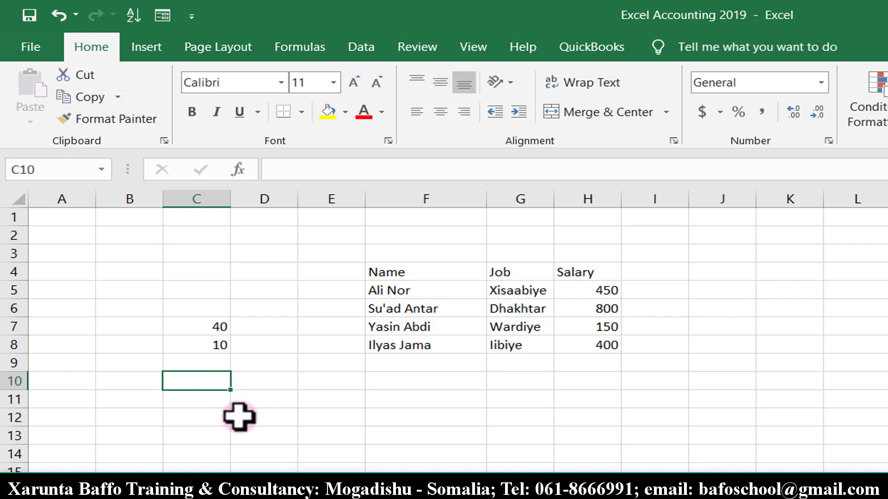
key(alt+equal)
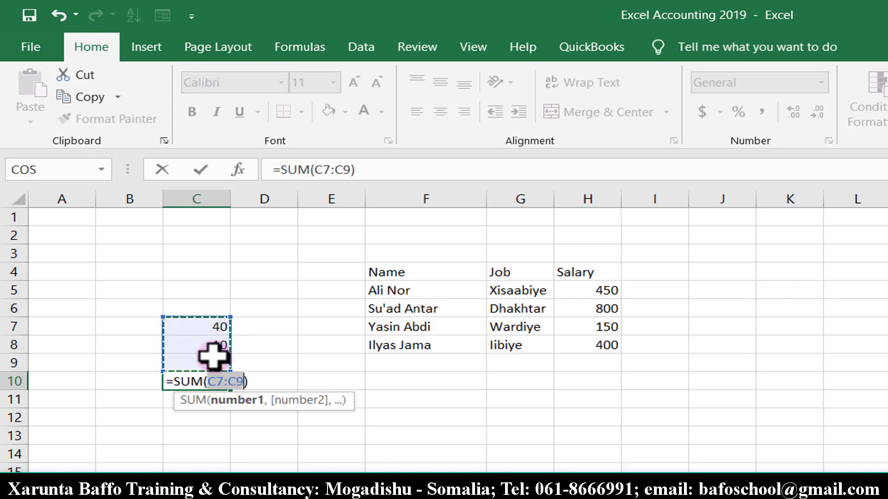
key(Return)
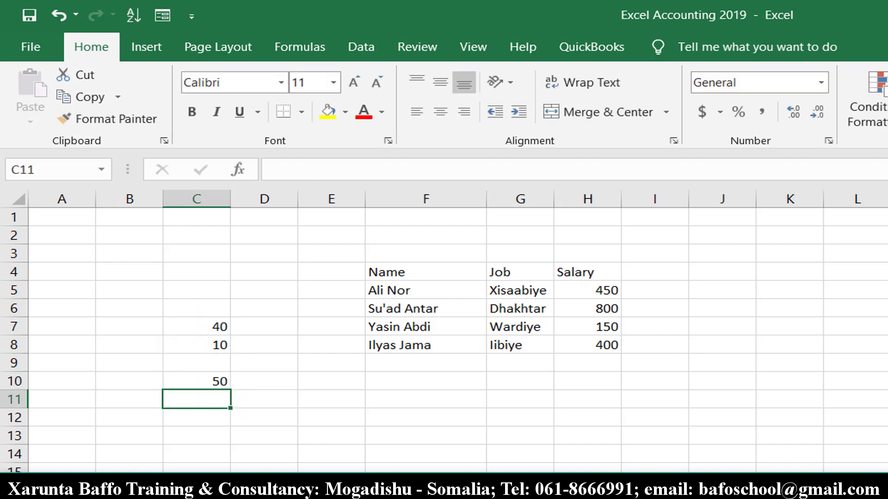
click(565, 399)
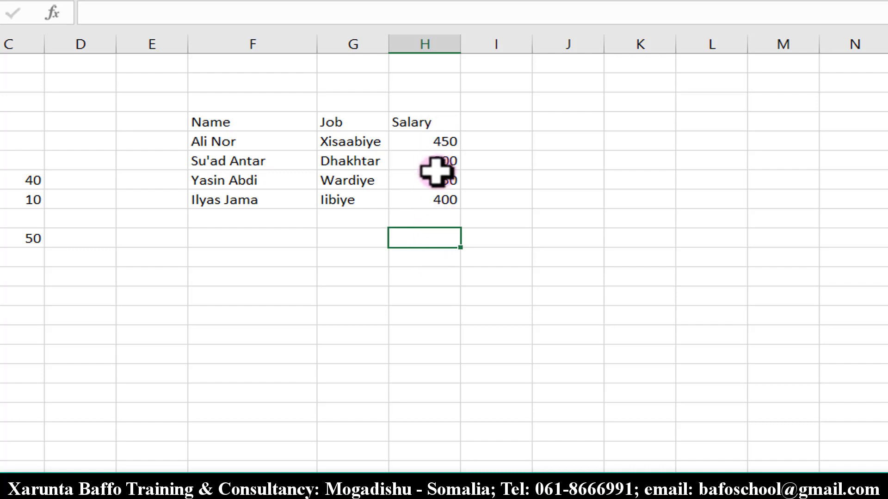
Label the cell below the Job column 'Total'
drag(243, 140, 345, 200)
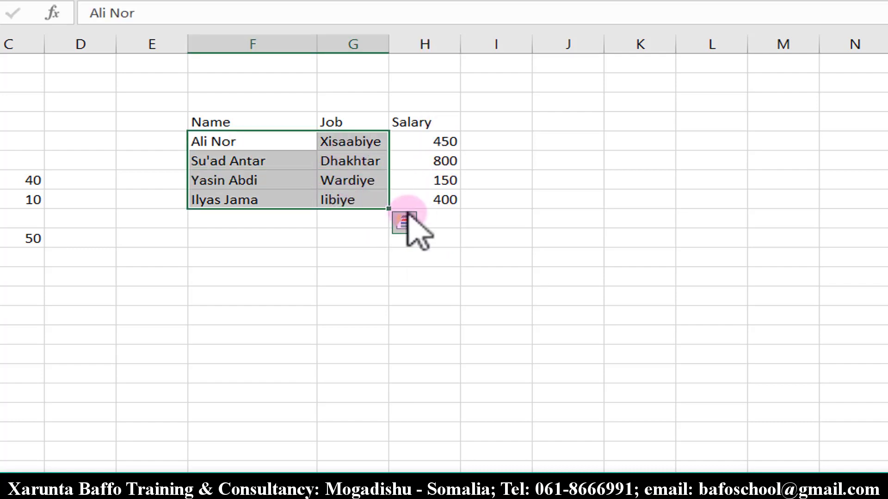
drag(428, 134, 428, 199)
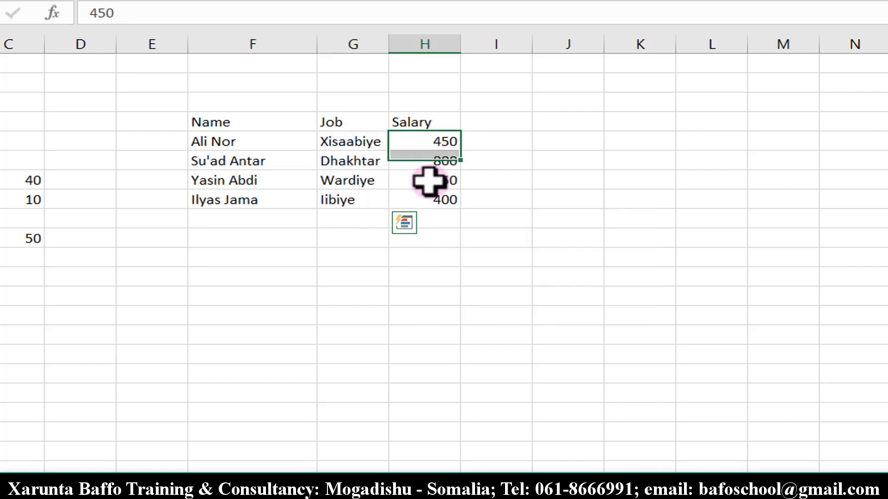
click(428, 236)
click(362, 245)
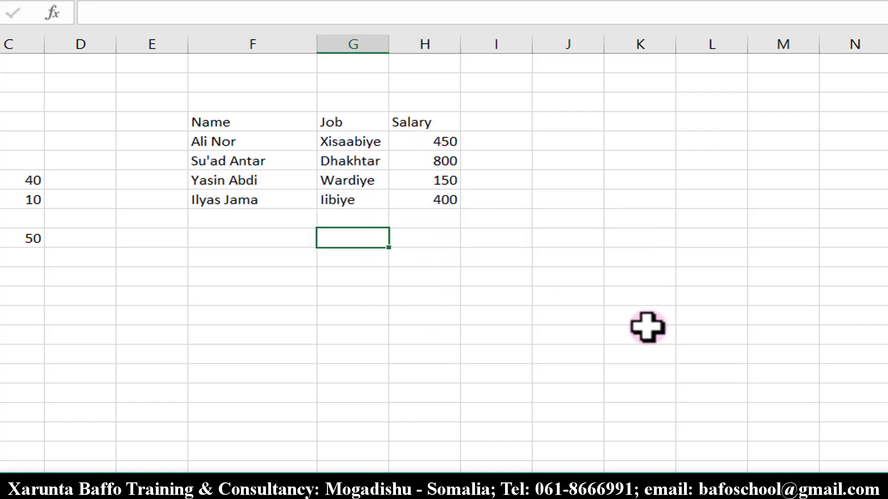
text(Total)
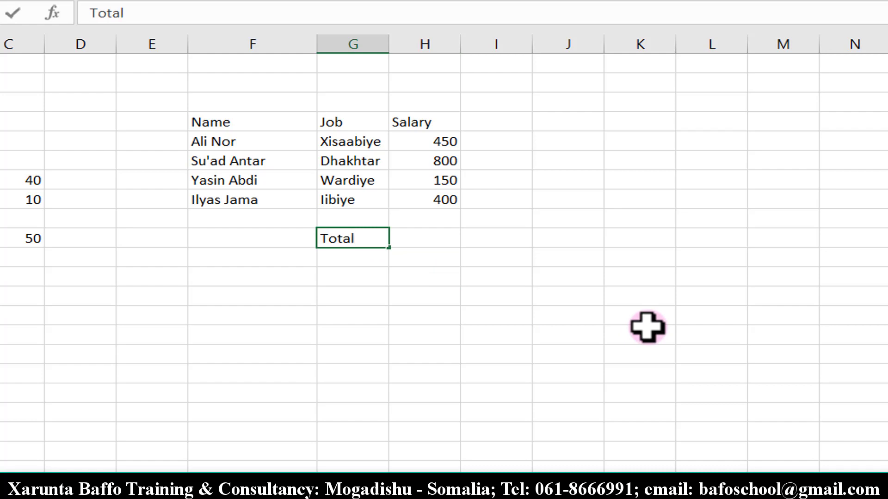
key(Tab)
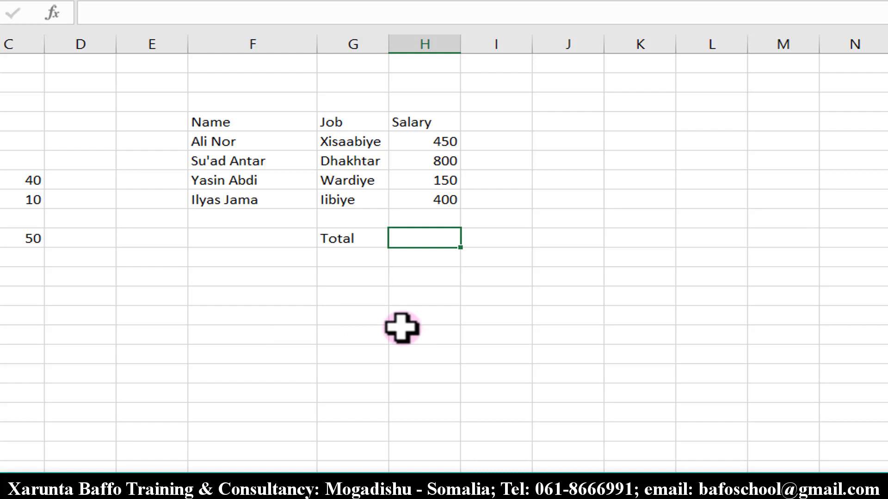
Start a SUM formula in the Total cell using the =sum function suggestion
text(=)
text(sum)
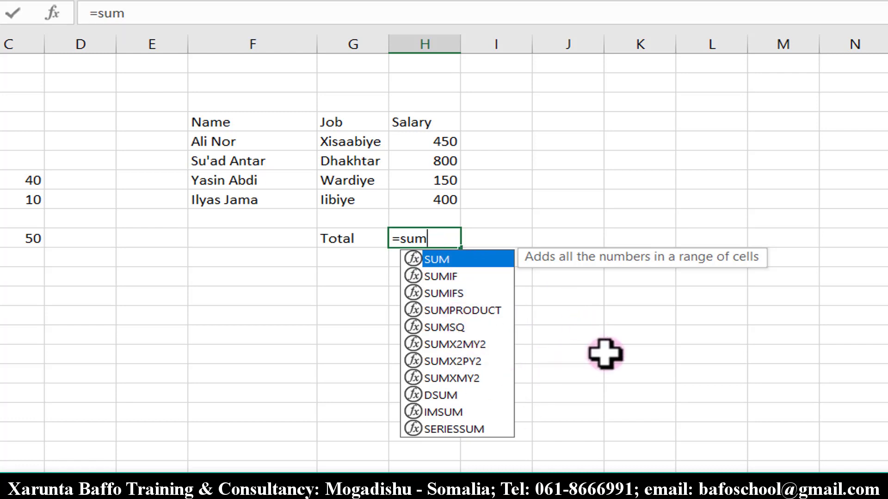
key(Down)
key(Down)
key(Down)
key(Up)
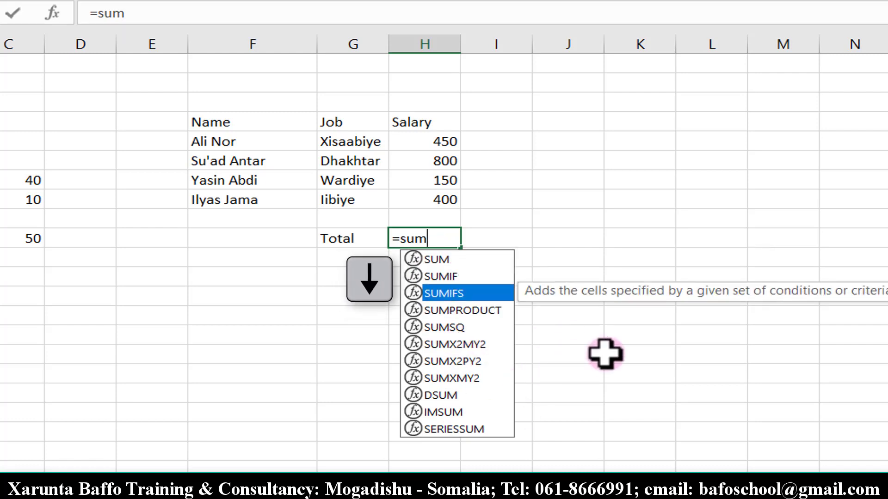
key(Up)
key(Up)
key(Up)
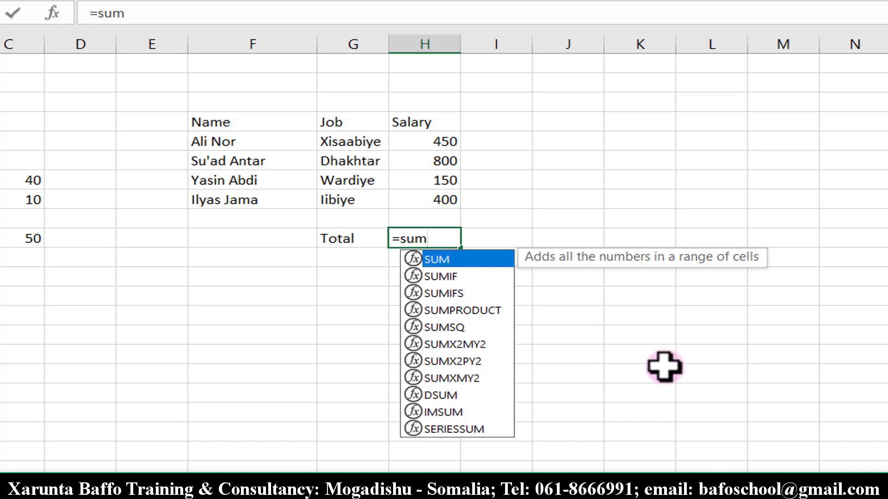
text(()
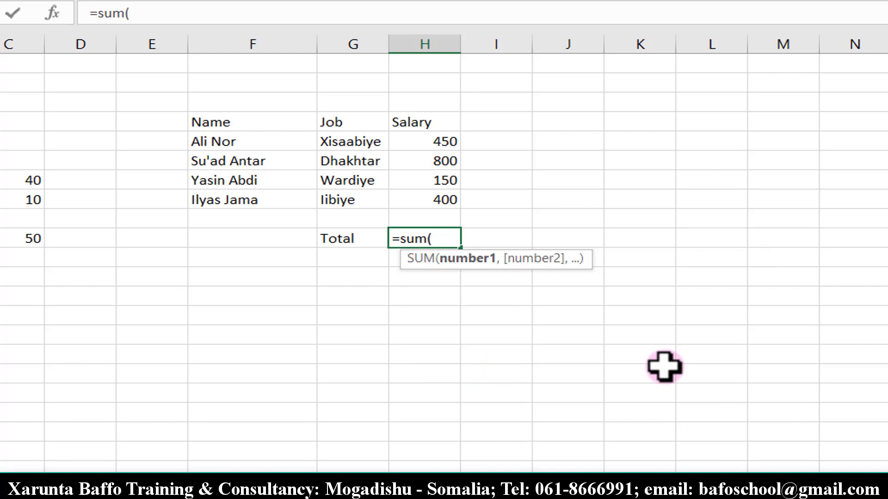
key(BackSpace)
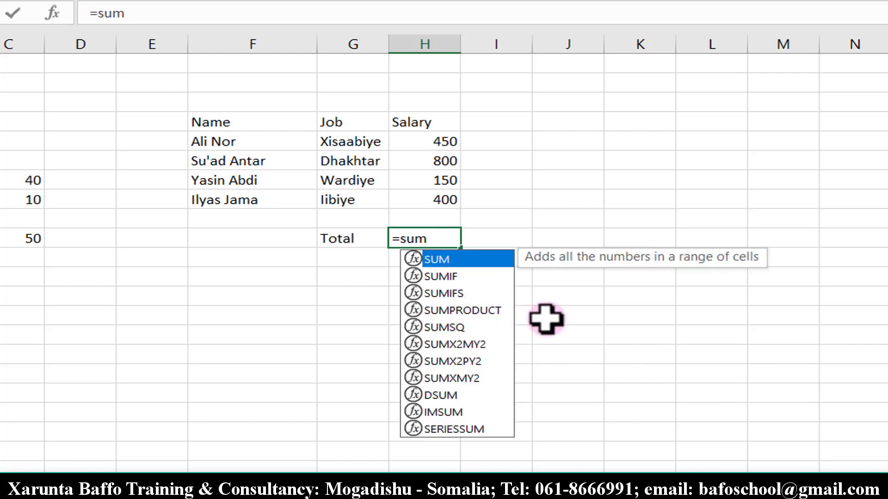
key(Tab)
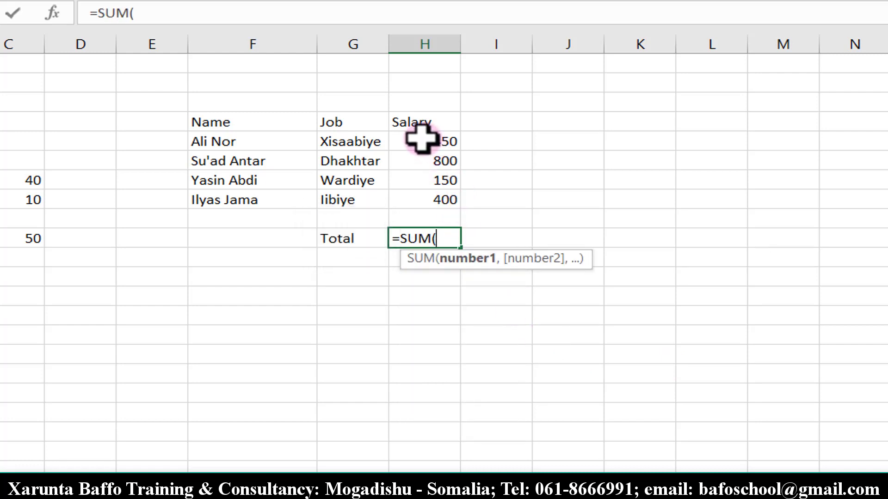
Set the SUM range to the salaries H5:H8 and complete the formula, totalling 1800
drag(418, 134, 418, 193)
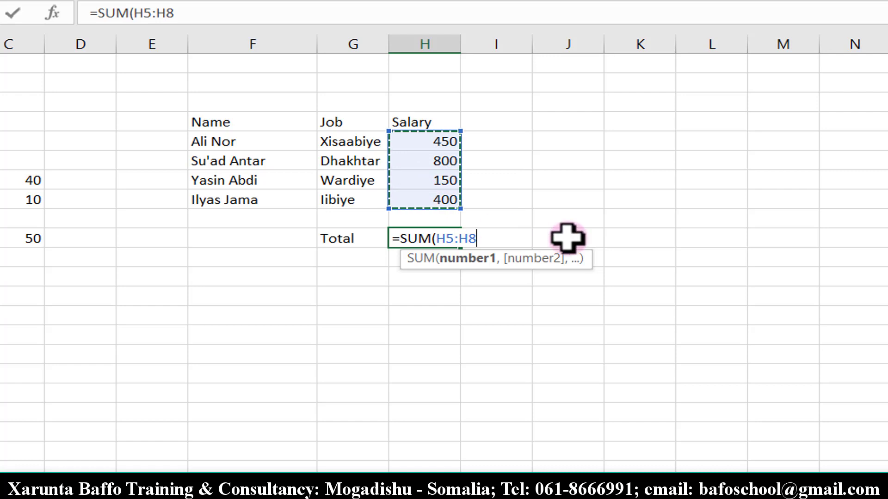
key(BackSpace)
key(BackSpace)
key(BackSpace)
key(BackSpace)
key(BackSpace)
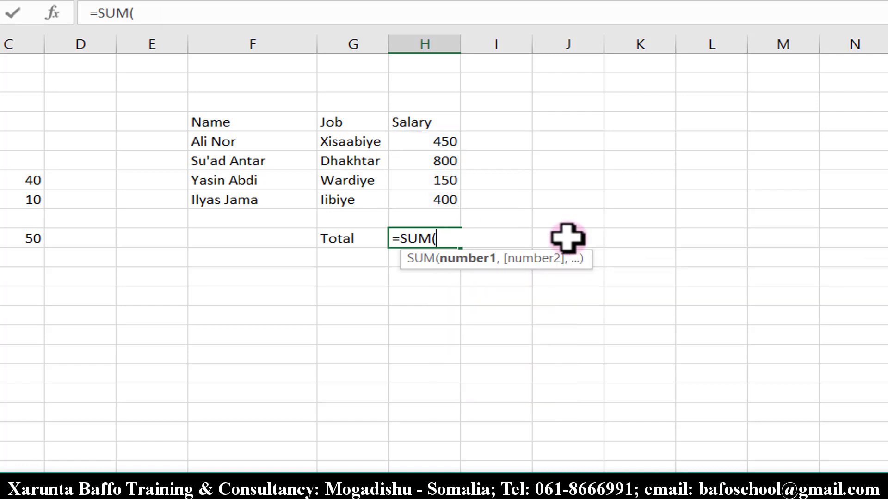
click(418, 142)
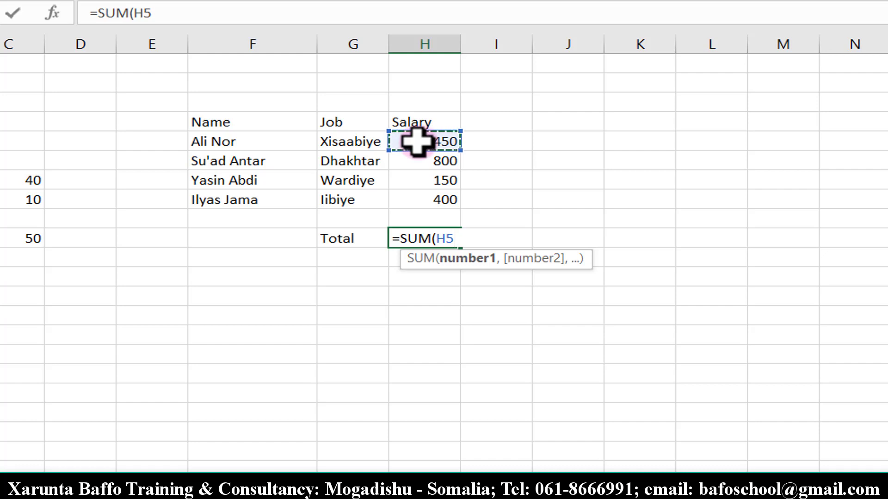
key(BackSpace)
key(BackSpace)
click(417, 142)
click(481, 136)
drag(564, 95, 495, 82)
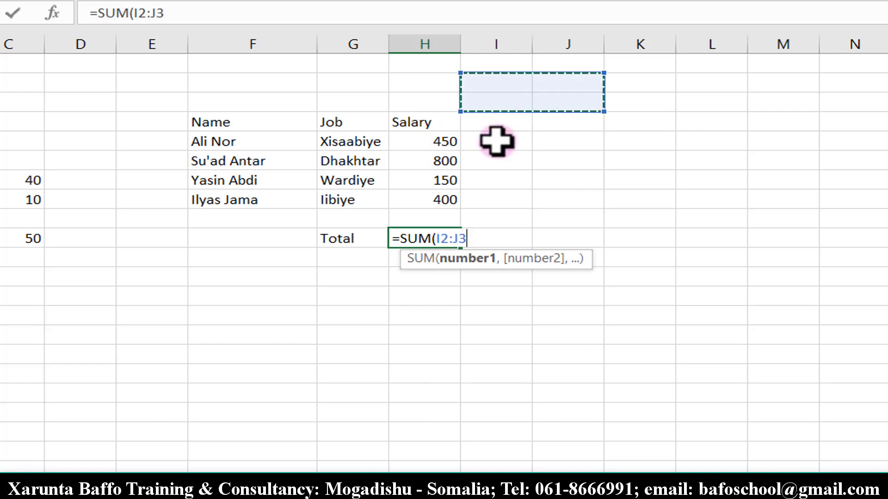
click(476, 143)
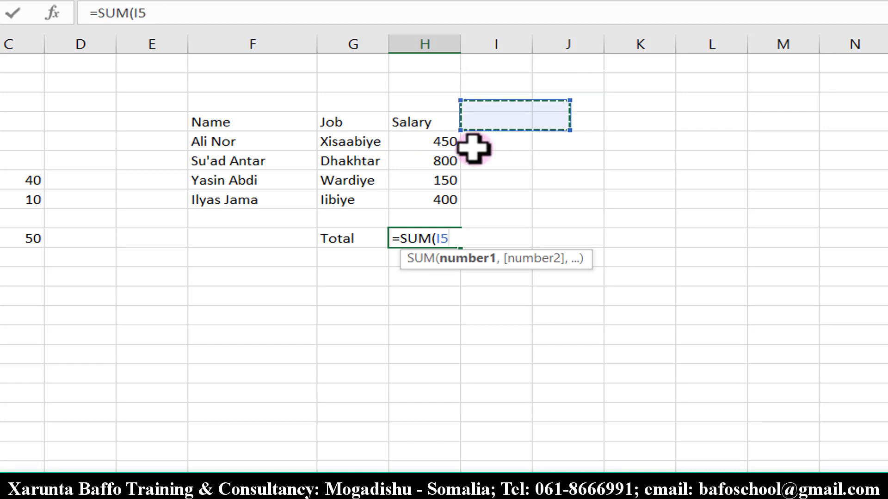
click(421, 141)
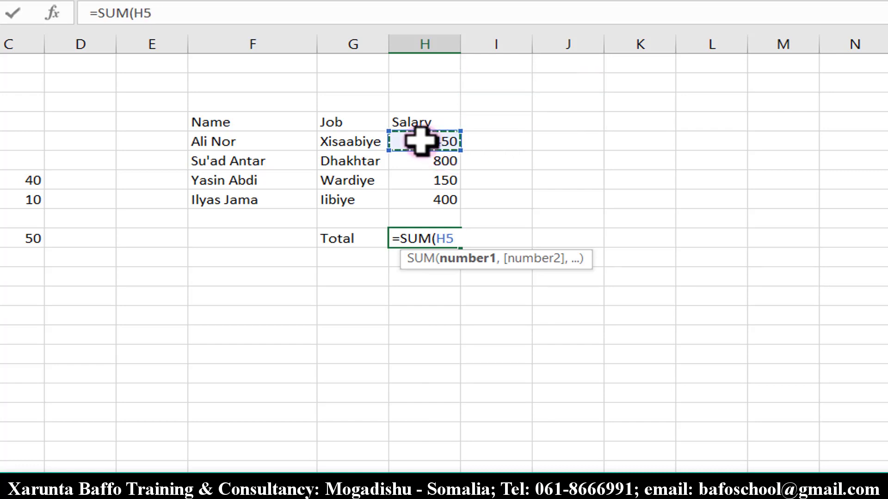
drag(421, 141, 419, 198)
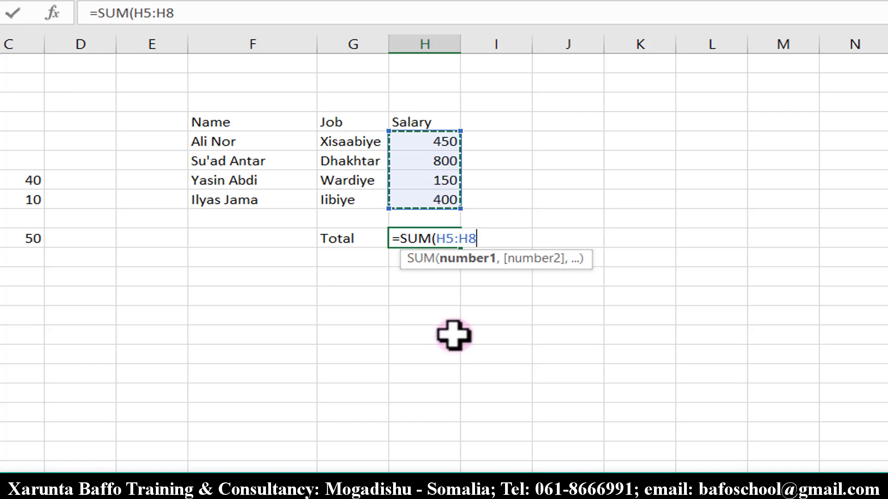
text())
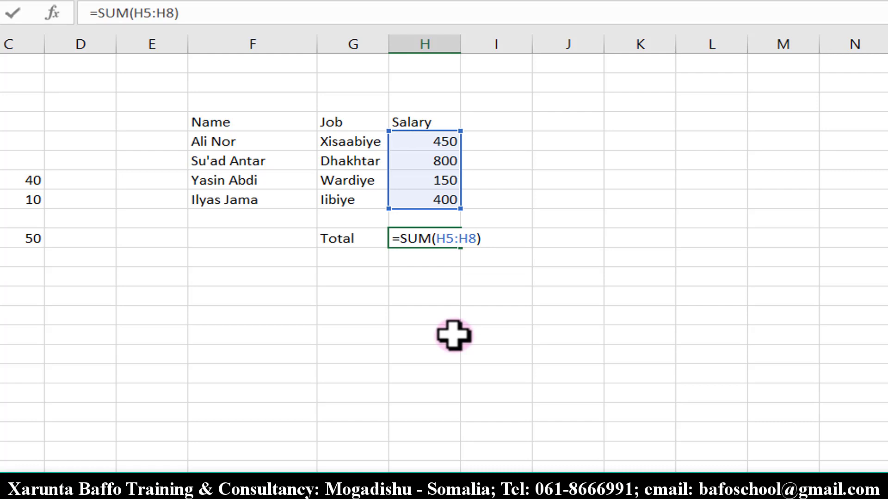
key(Return)
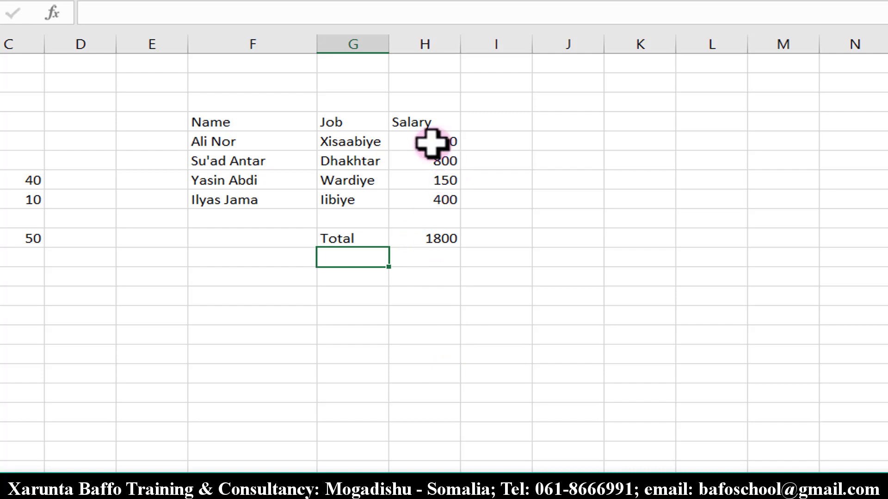
click(430, 141)
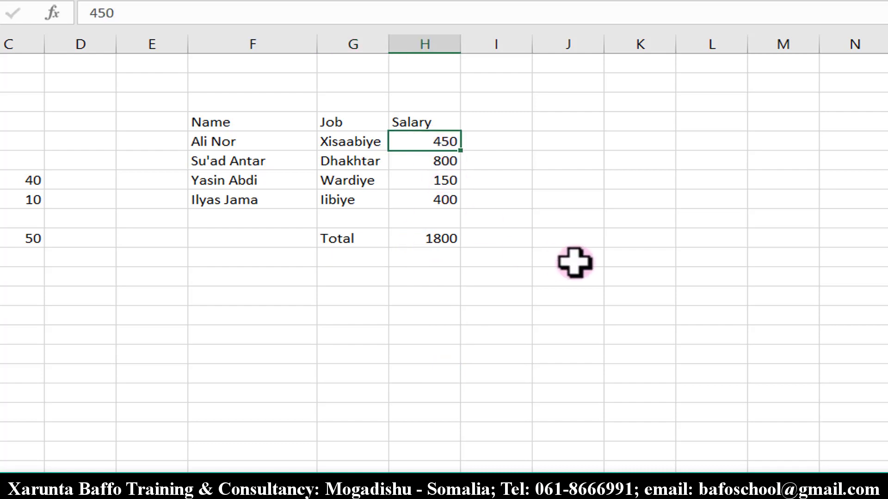
Change the first salary to 350
key(F2)
key(BackSpace)
key(BackSpace)
key(BackSpace)
text(350)
key(Return)
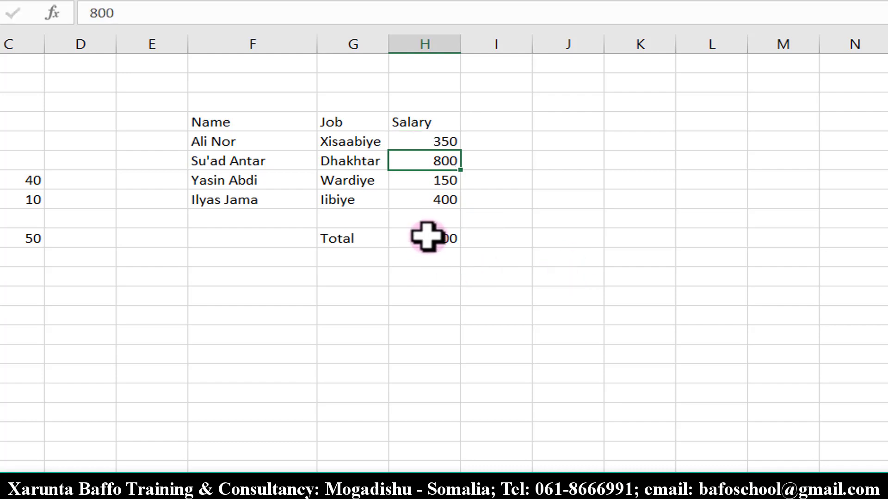
Inspect the total's SUM formula, which now reads 1700, without changing it
click(419, 238)
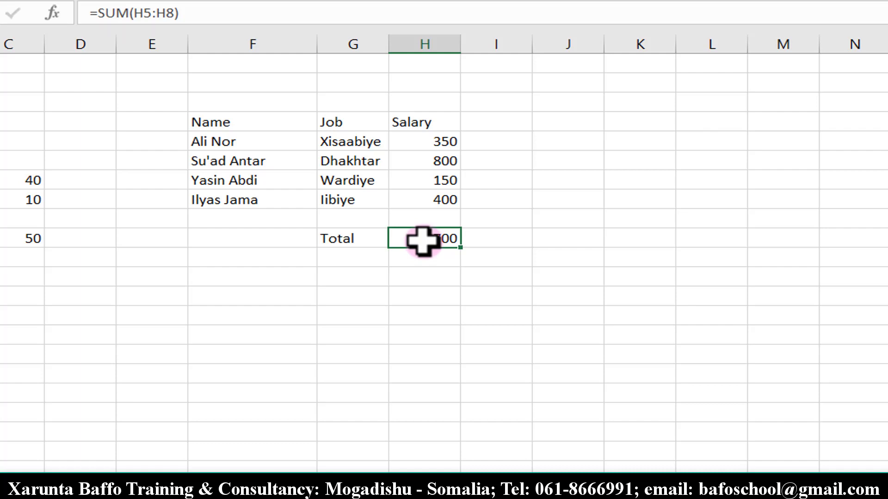
double_click(419, 239)
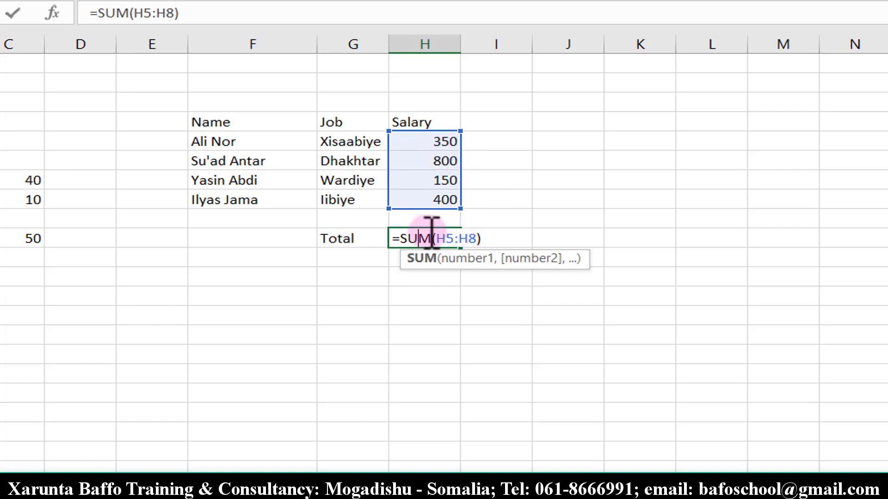
key(Escape)
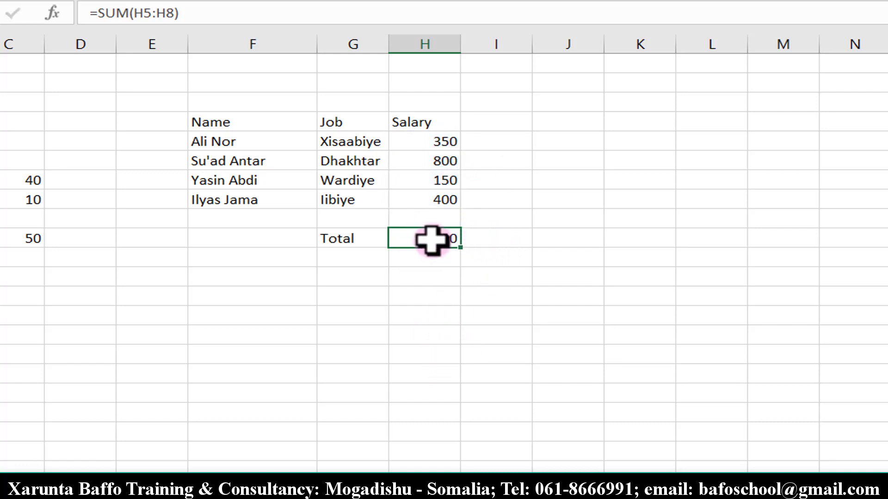
click(514, 239)
Enter the fixed-number formula =SUM(350,800,150,400) in I10 and review it, showing 1700
text(=)
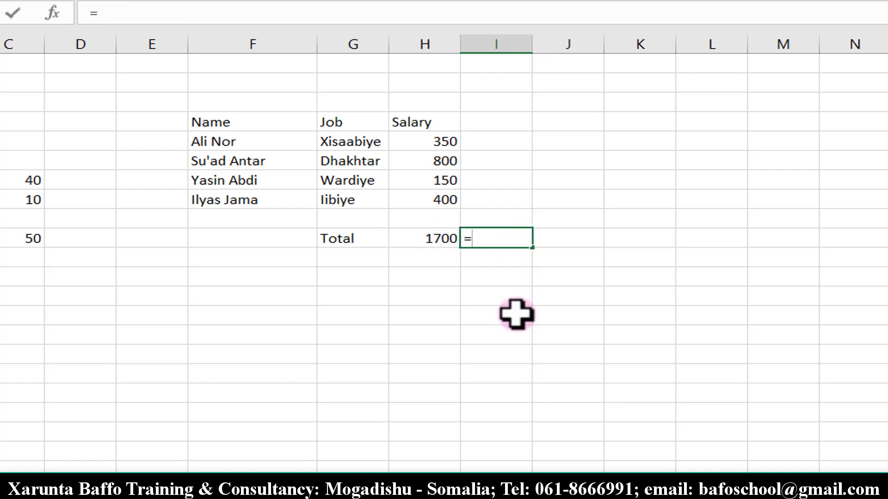
text(sum)
key(Tab)
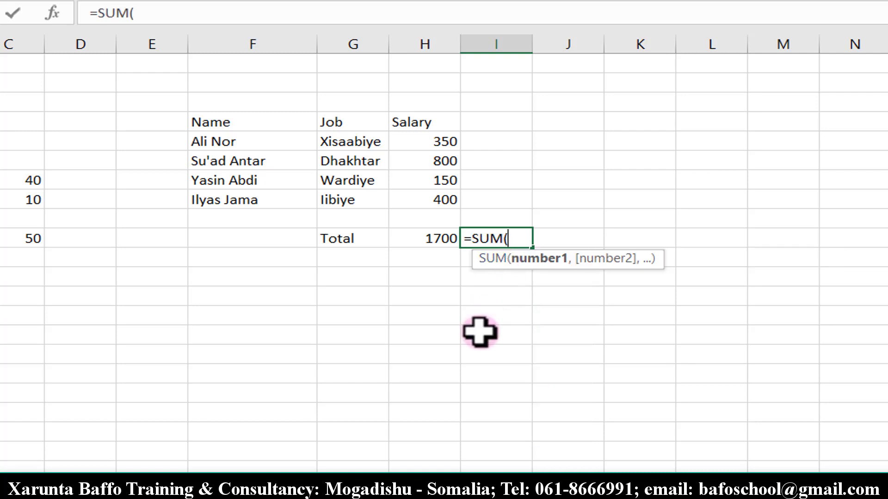
text(350)
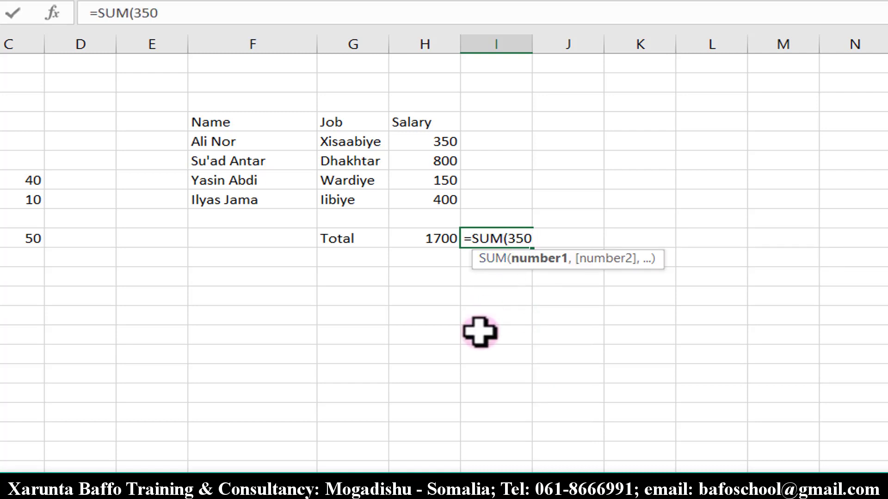
text(,)
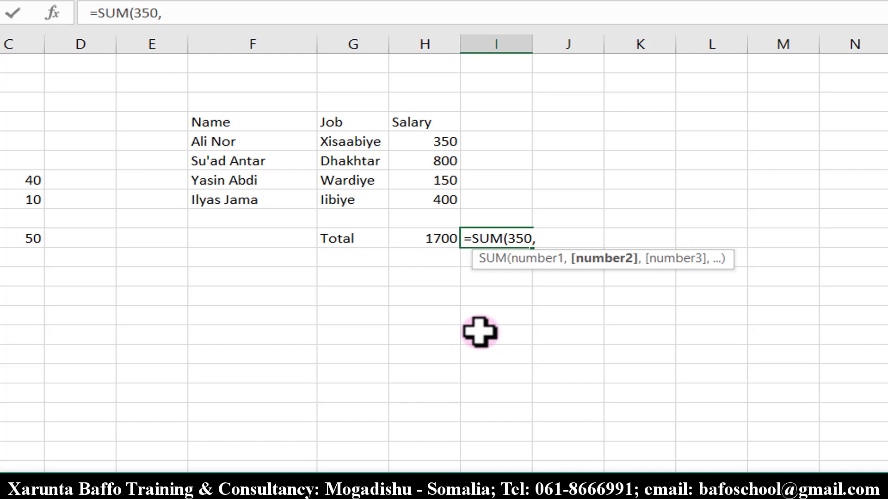
text(800,)
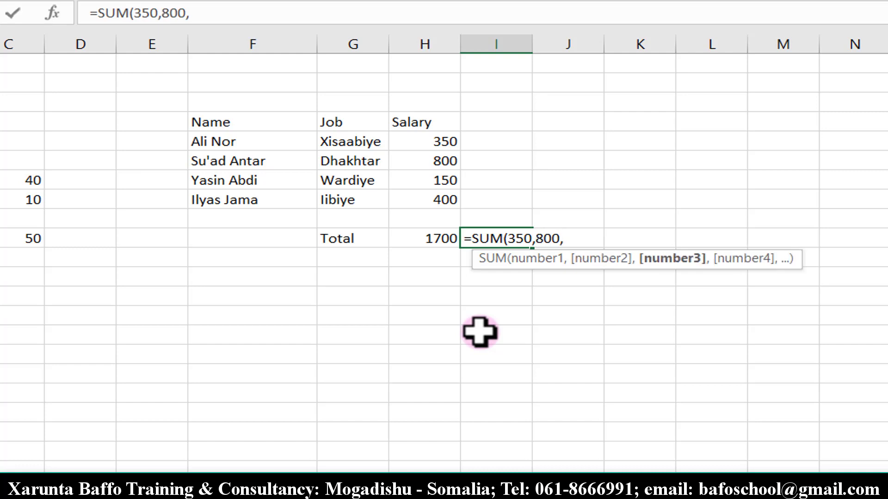
text(150)
text(,4)
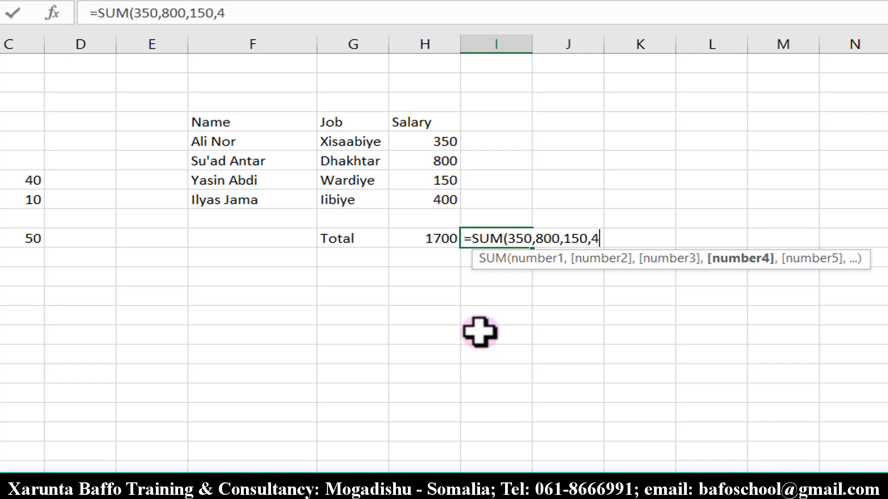
text(00))
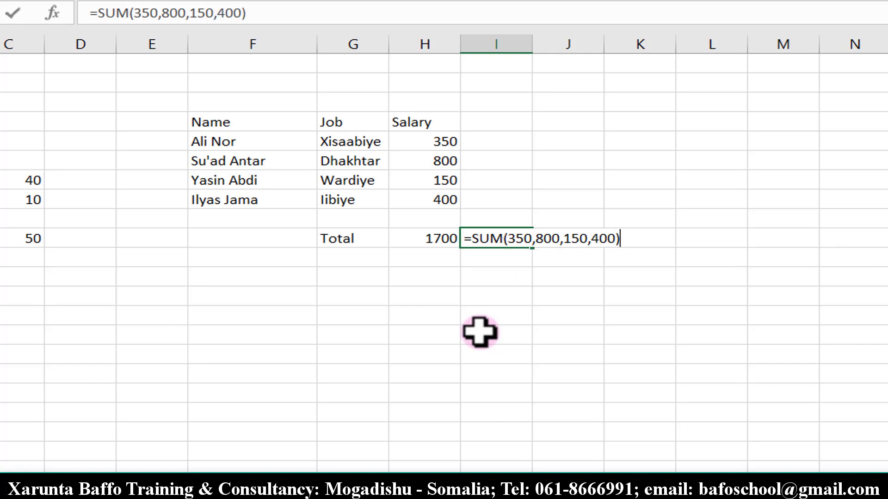
key(Return)
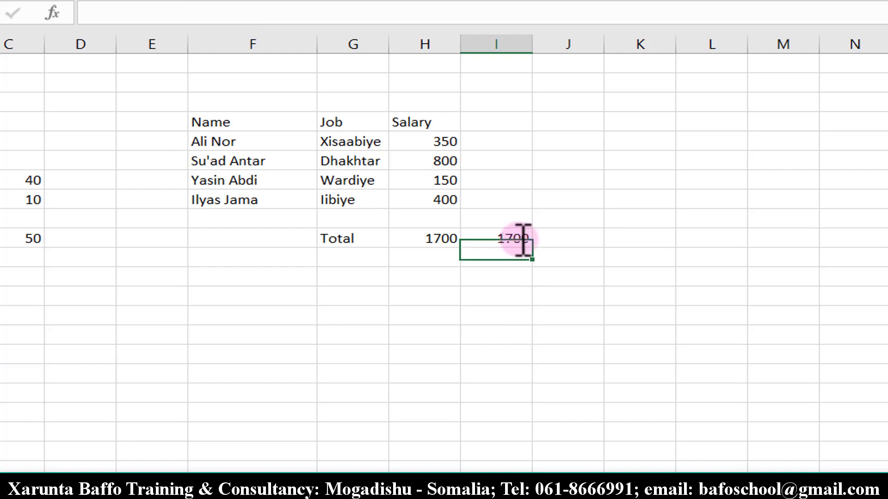
double_click(520, 240)
key(Escape)
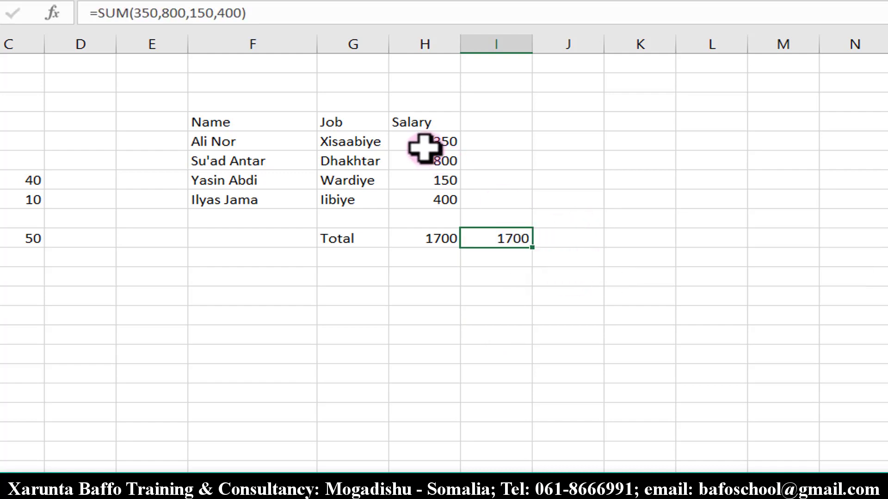
click(422, 143)
Set the first salary back to 450 and check that the range total reads 1800
text(4)
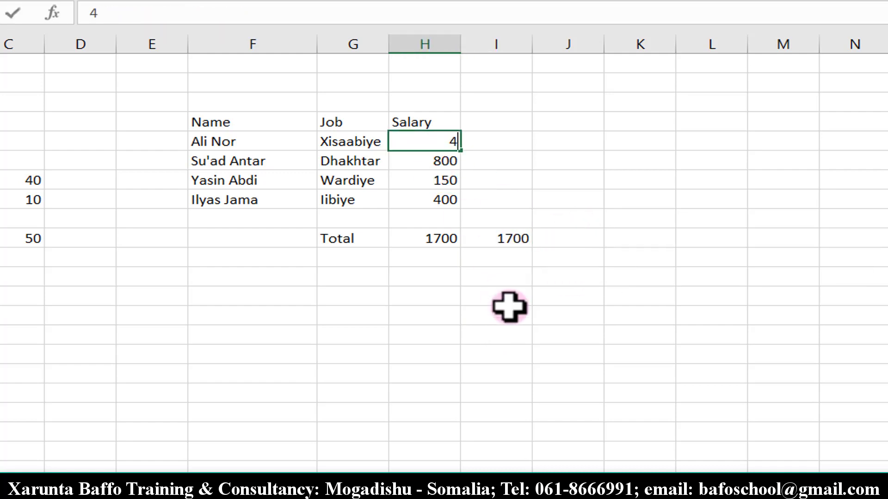
text(50)
key(Return)
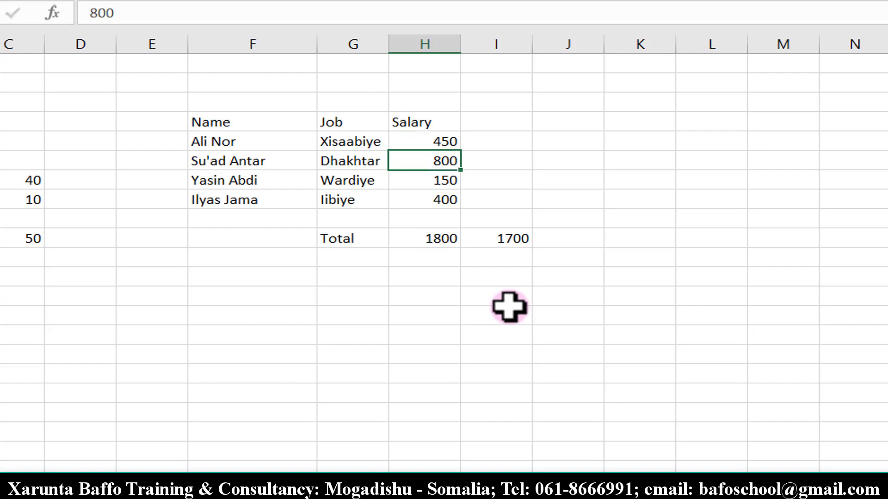
click(411, 237)
double_click(411, 237)
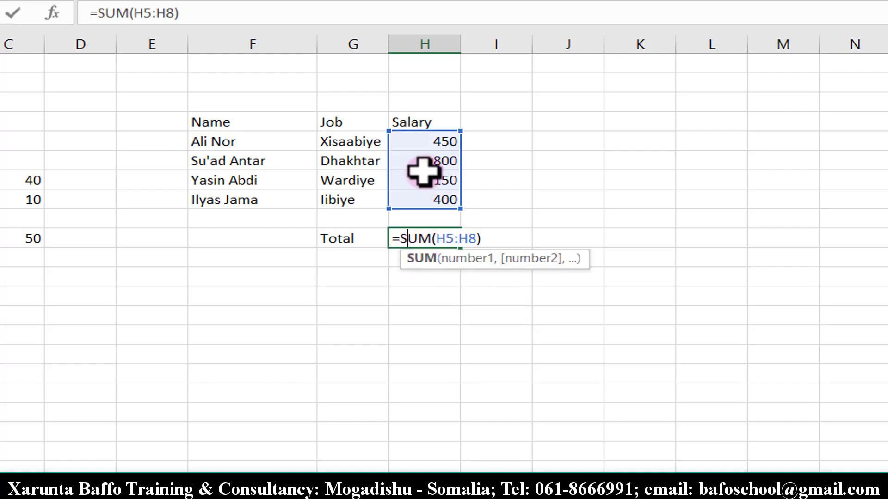
key(Escape)
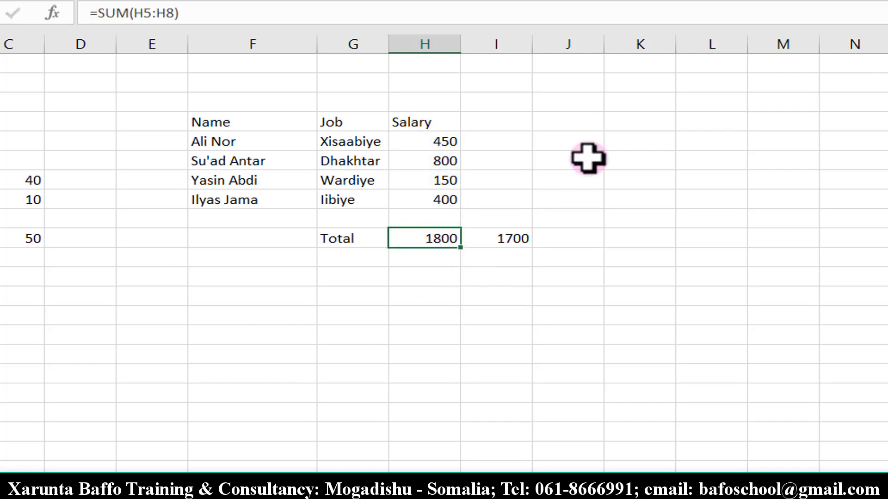
Compare the fixed =SUM(350,800,150,400) total, still 1700, with the range formula
double_click(498, 240)
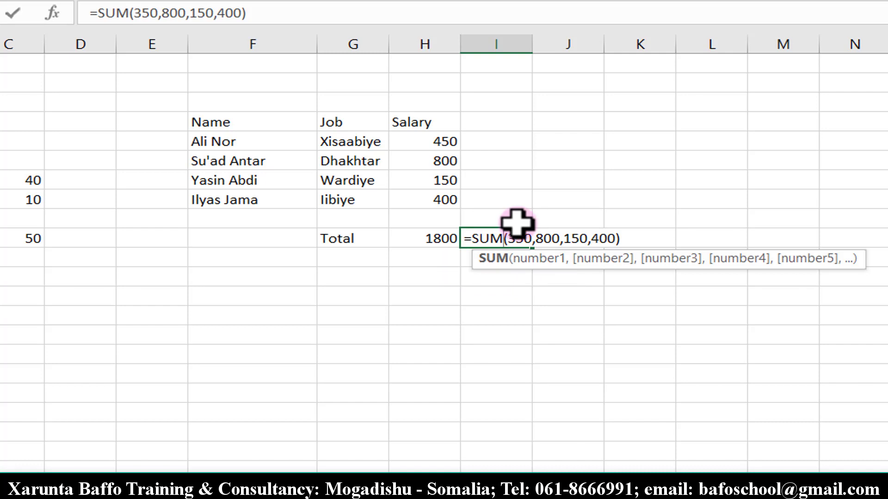
key(ctrl+Return)
drag(428, 143, 436, 198)
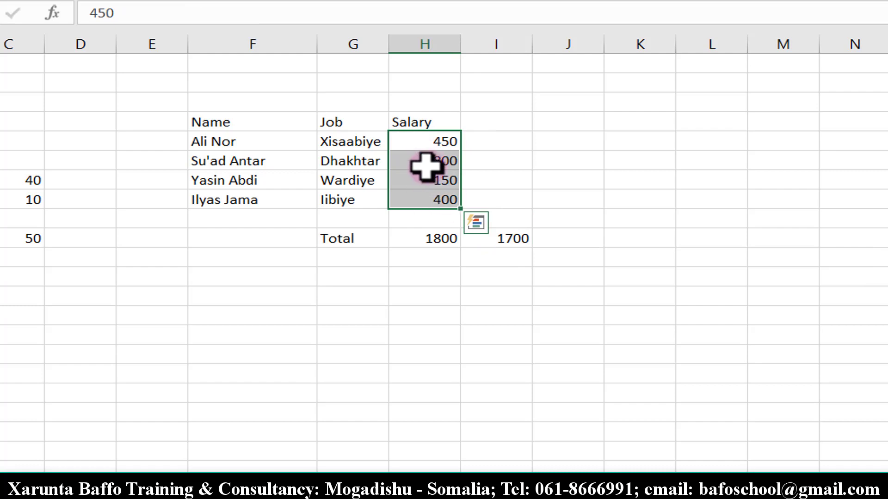
double_click(419, 240)
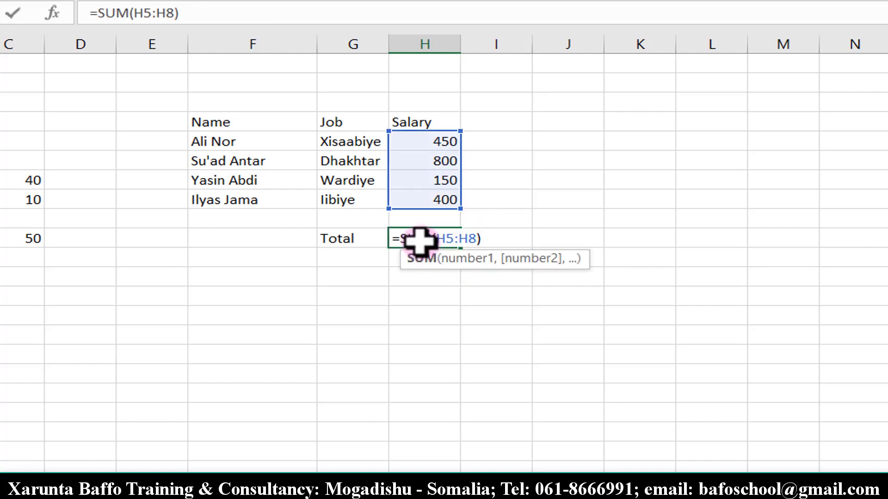
key(Escape)
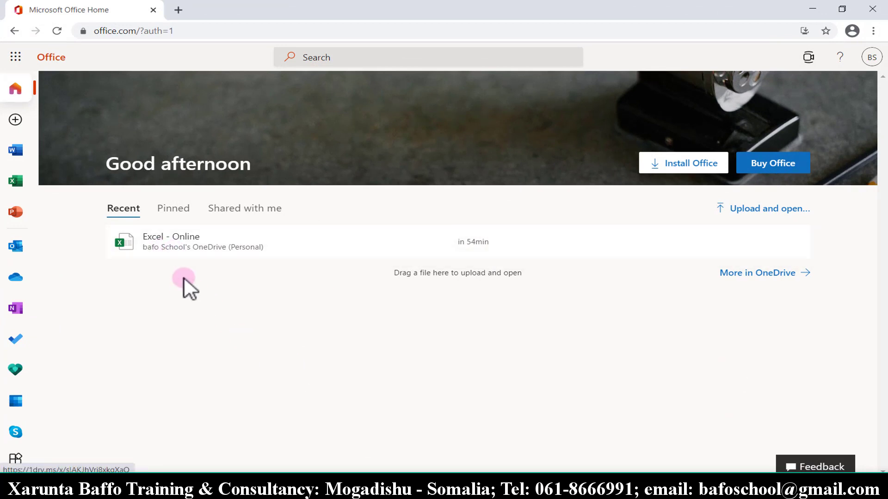
From the Excel start page, create a new blank workbook, Book 3
click(15, 181)
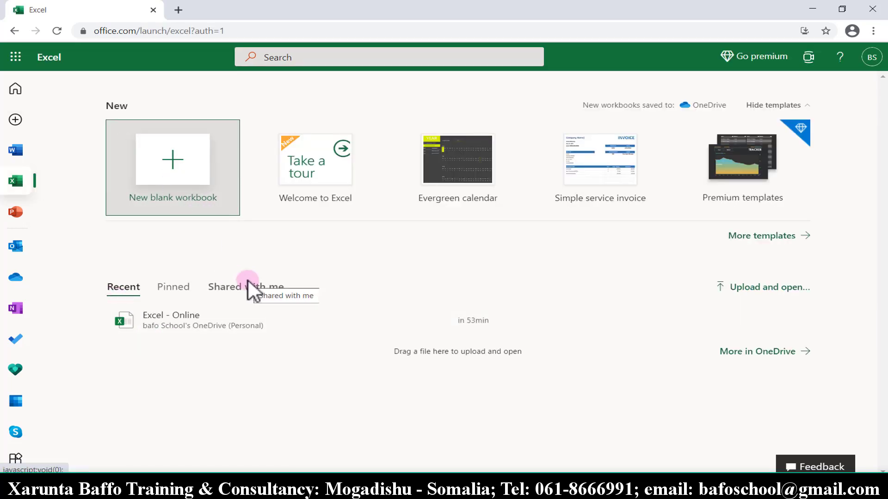
click(187, 185)
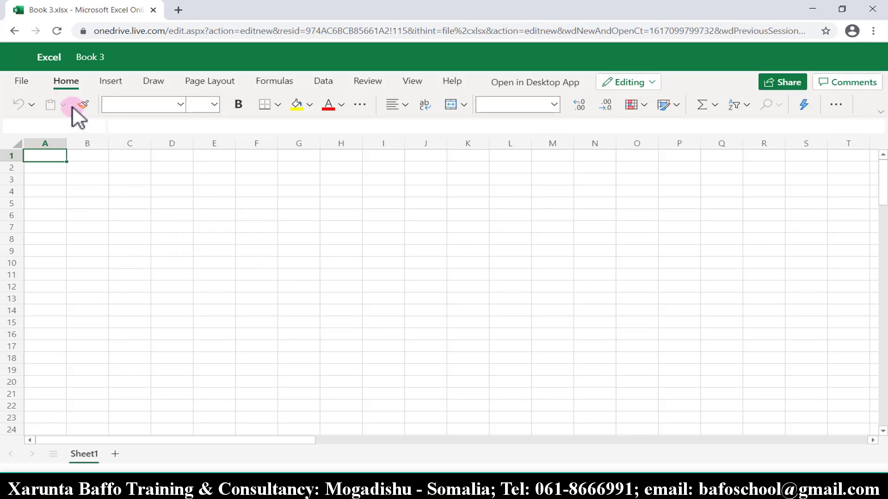
Rename the new workbook to bafo via File > Save As, then return to the start page
click(18, 82)
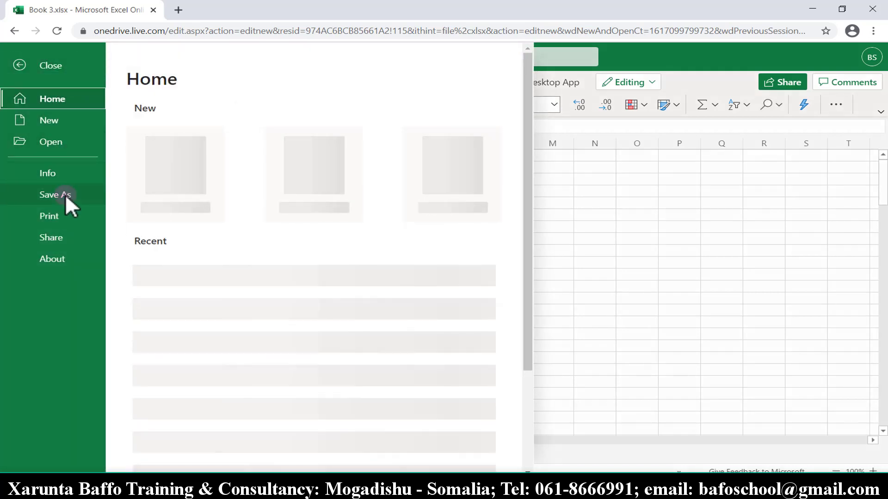
click(66, 194)
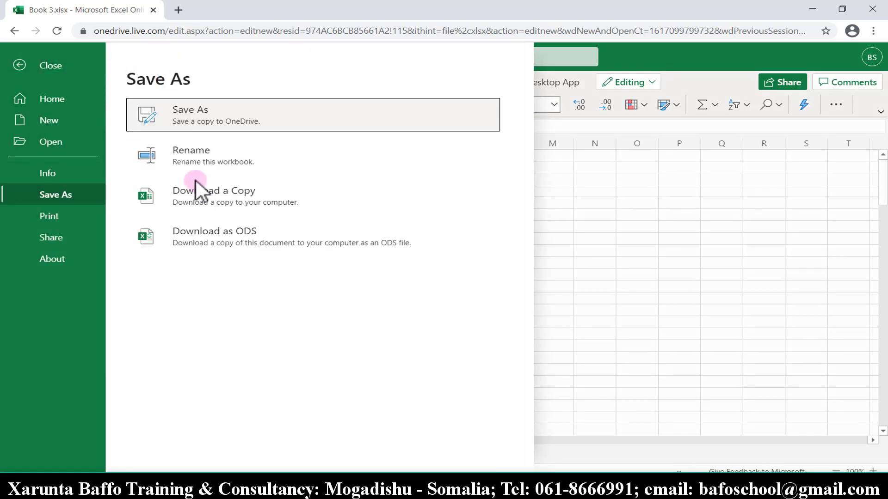
click(193, 157)
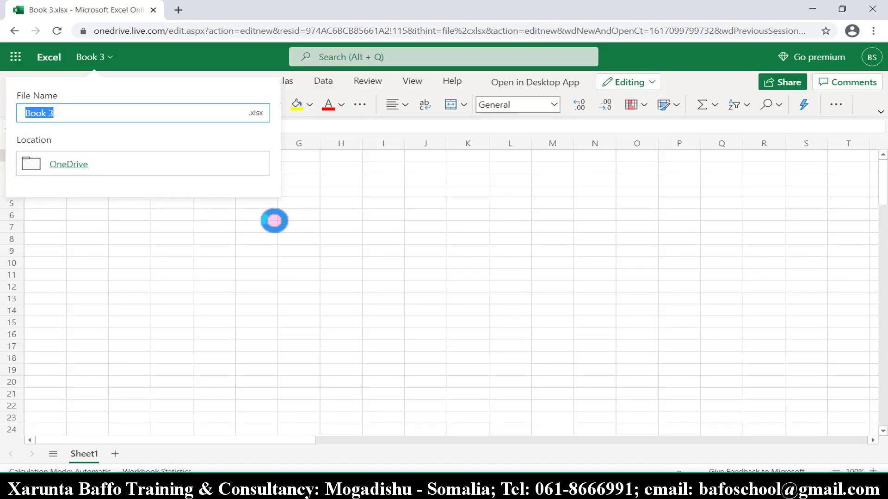
text(bafo)
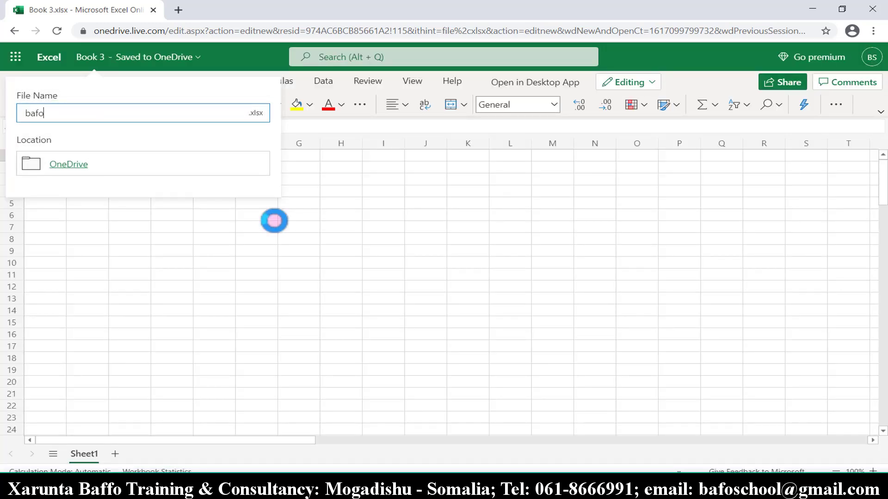
key(Return)
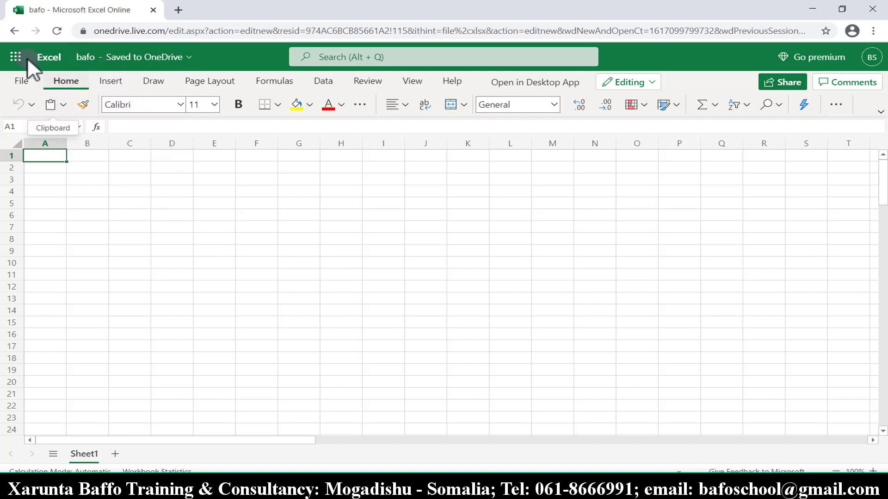
click(16, 31)
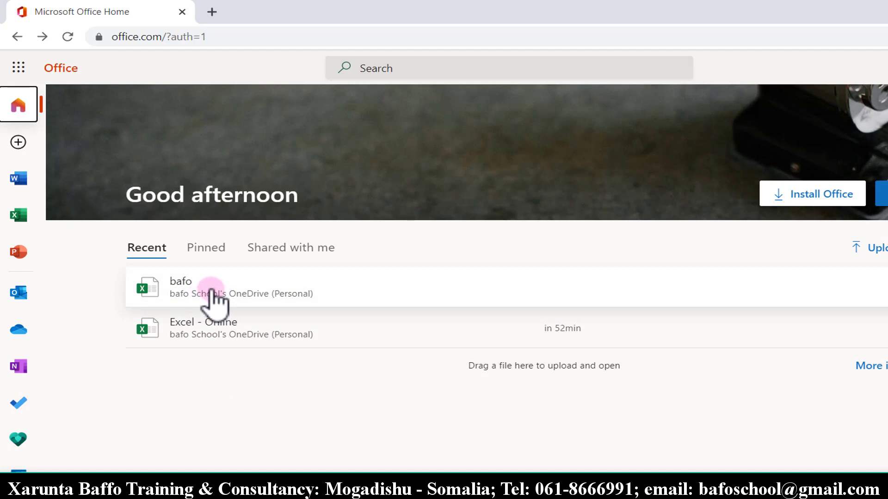
Remove bafo from the Recent list and open the Excel - Online workbook
right_click(213, 298)
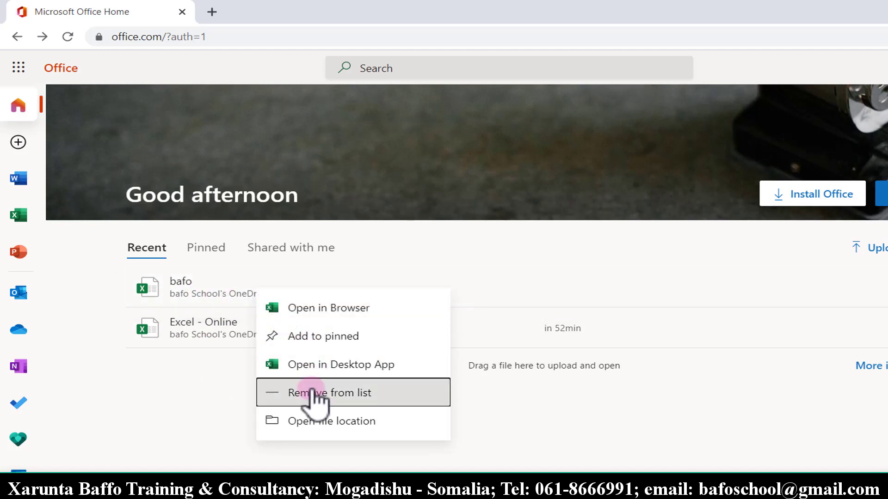
click(343, 393)
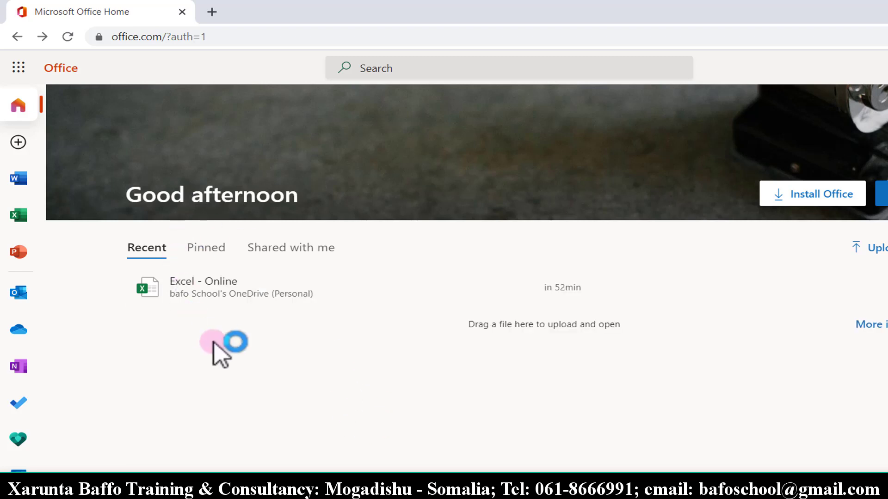
double_click(199, 295)
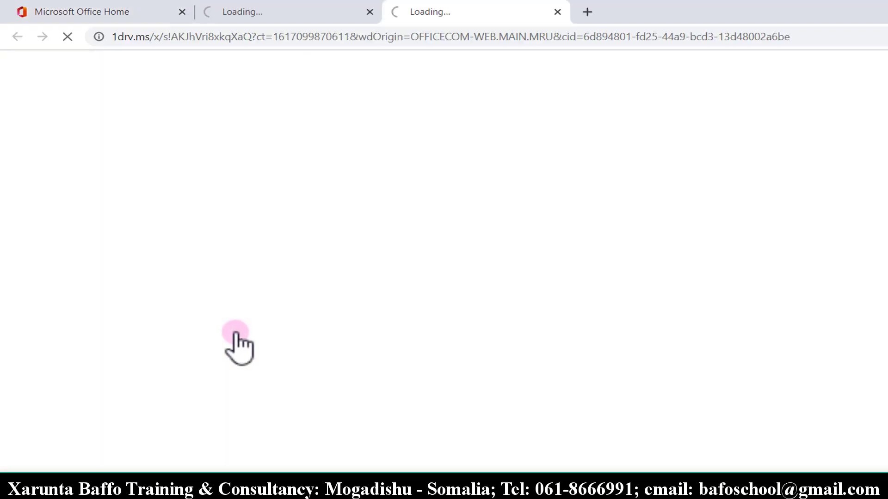
Close the extra tab, duplicate sheet L4, and drag L4 (2) to sit after L4
click(557, 11)
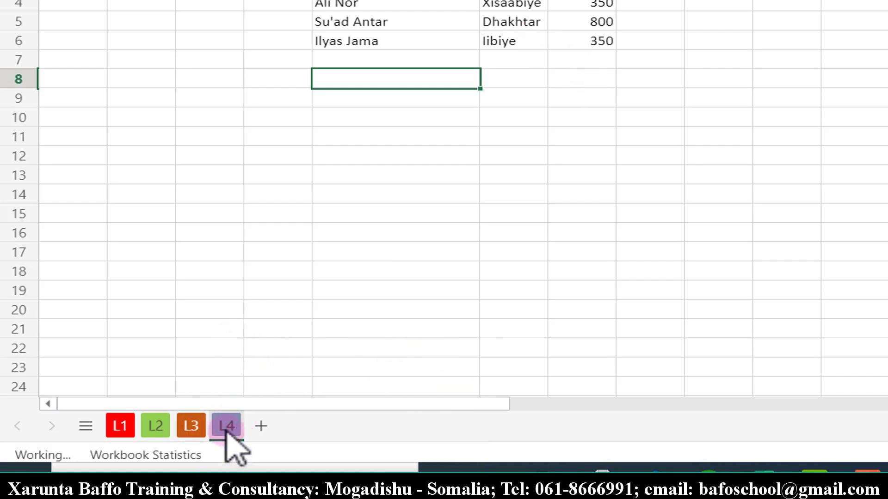
right_click(225, 428)
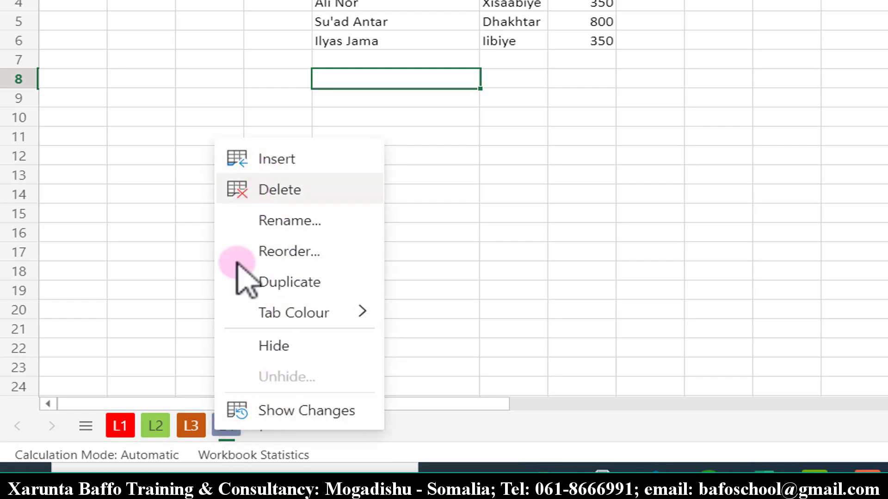
click(352, 313)
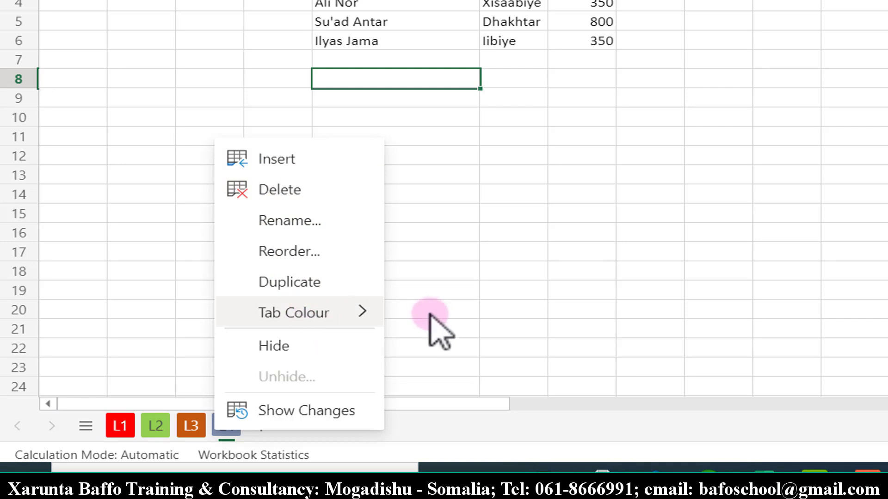
click(329, 440)
click(232, 423)
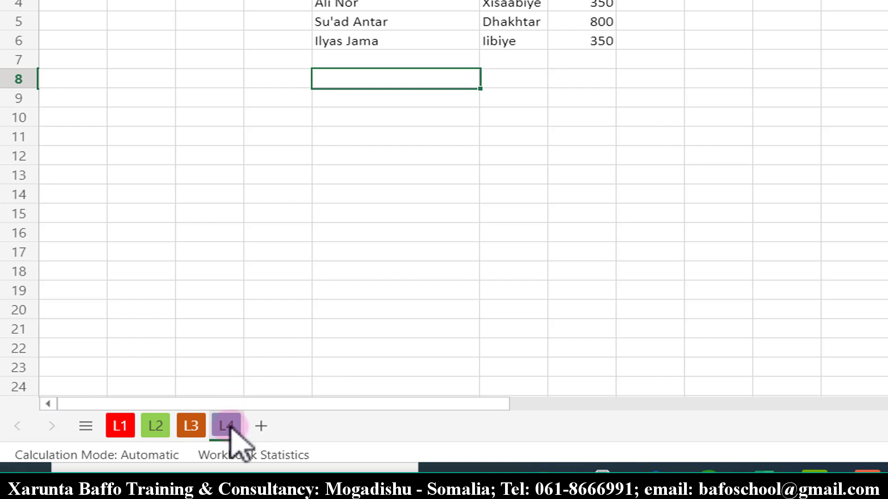
right_click(230, 427)
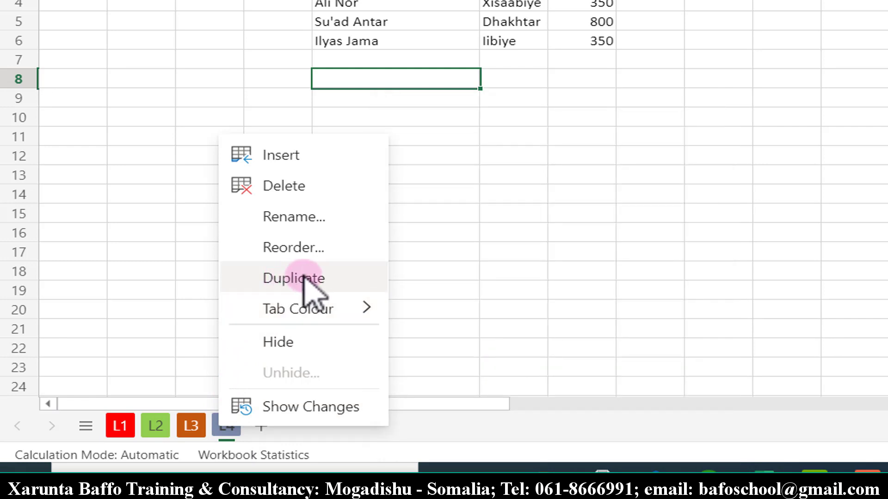
click(305, 279)
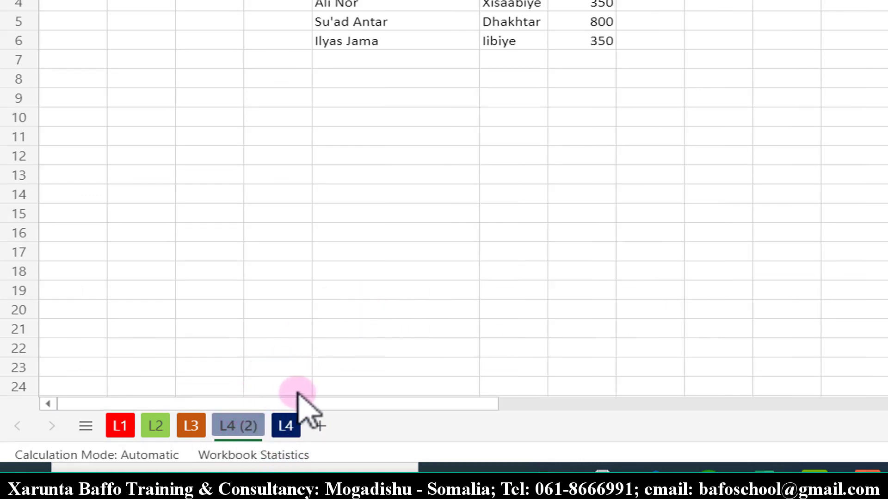
drag(252, 421, 326, 409)
Rename the L4 (2) sheet tab to L5
click(276, 426)
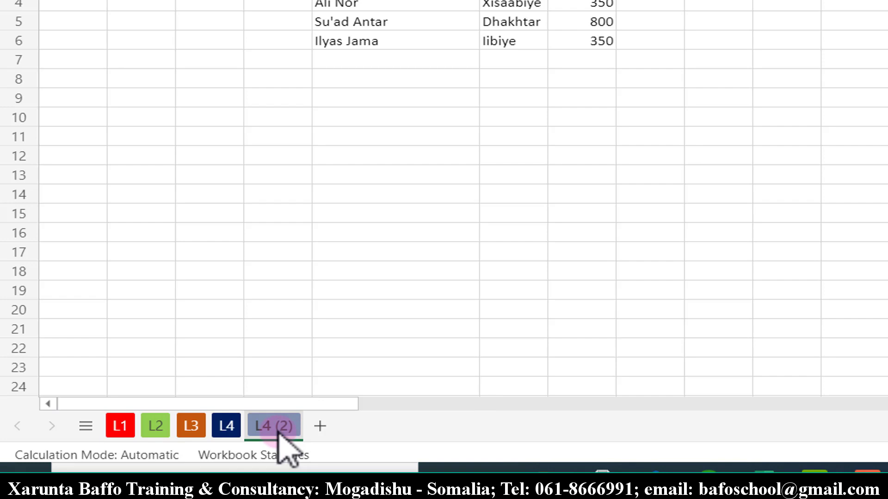
double_click(277, 426)
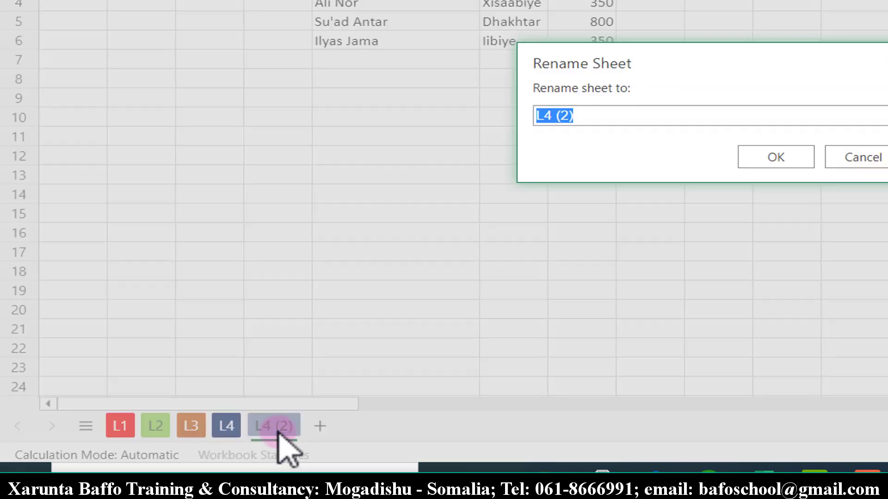
drag(667, 65, 365, 93)
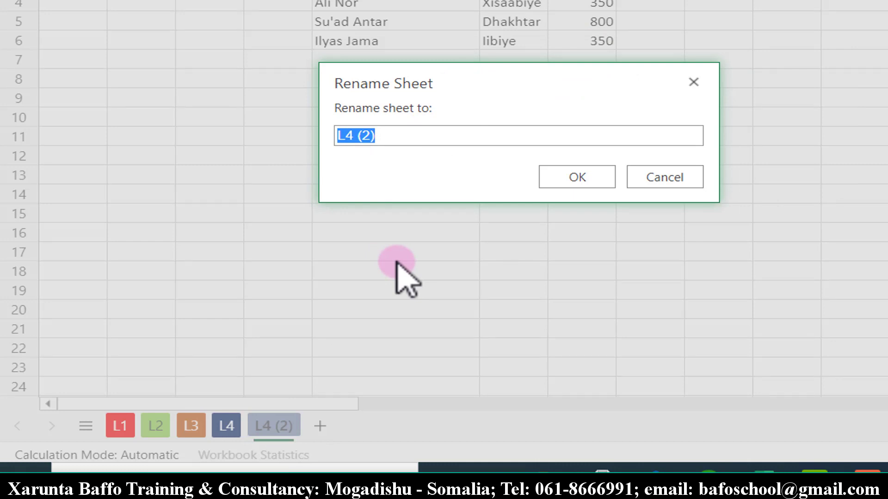
text(L4)
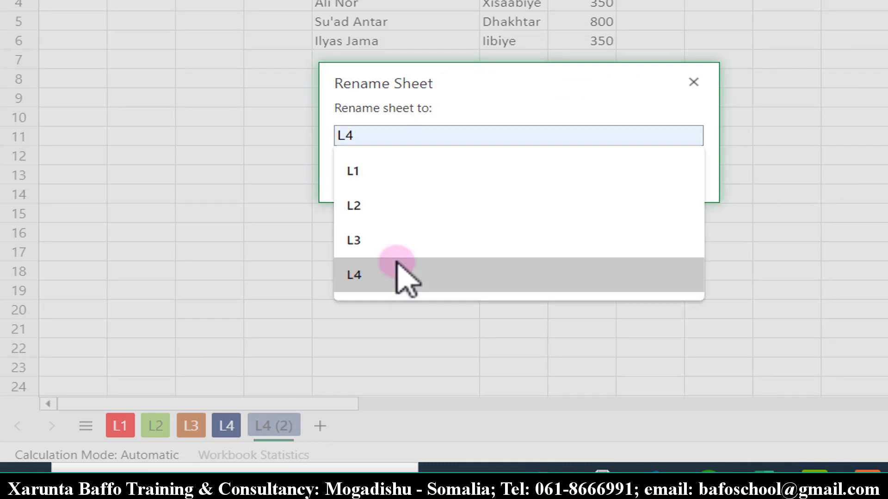
key(BackSpace)
text(5)
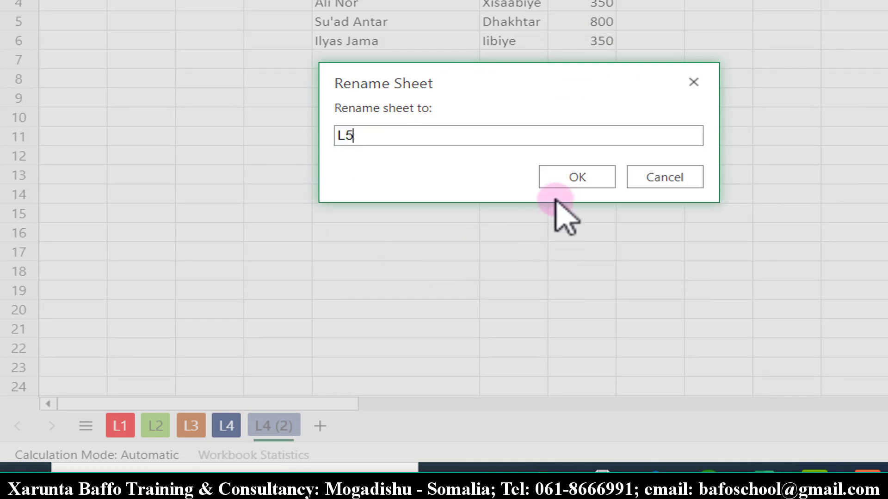
key(Return)
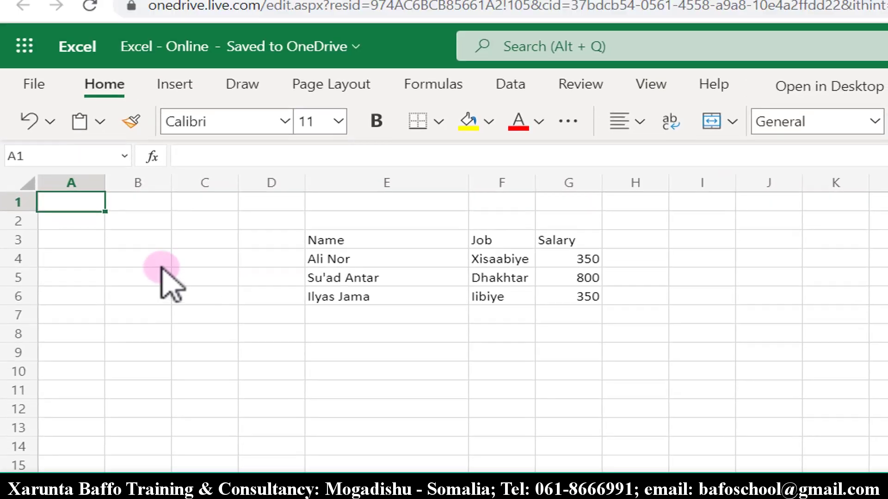
click(139, 301)
click(157, 319)
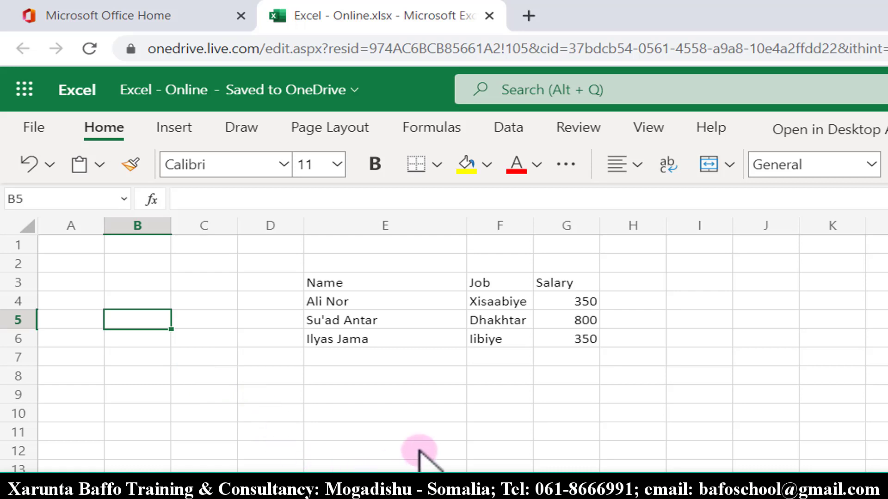
Enter =10+10 in B5, then clear the cell again
text(=)
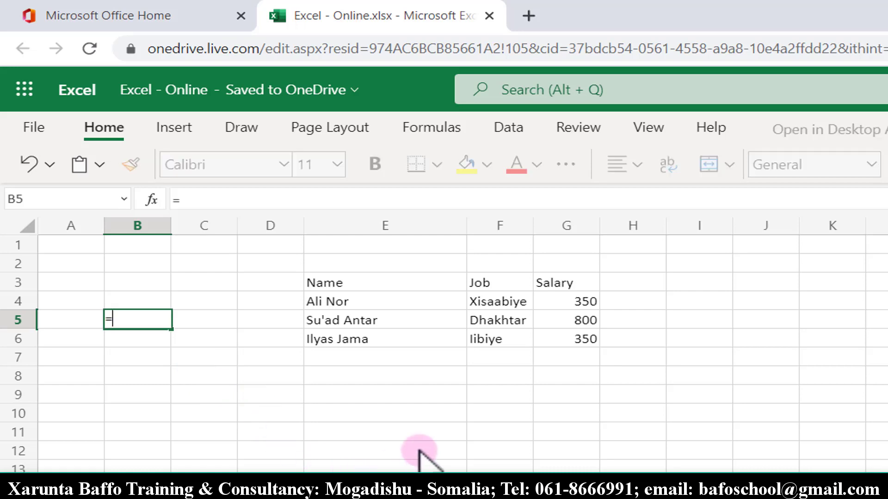
text(10+)
text(10)
key(Return)
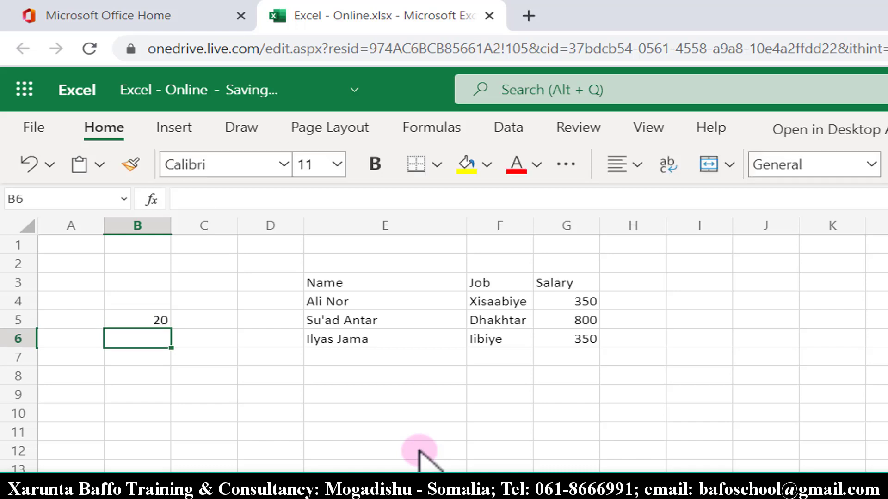
click(156, 319)
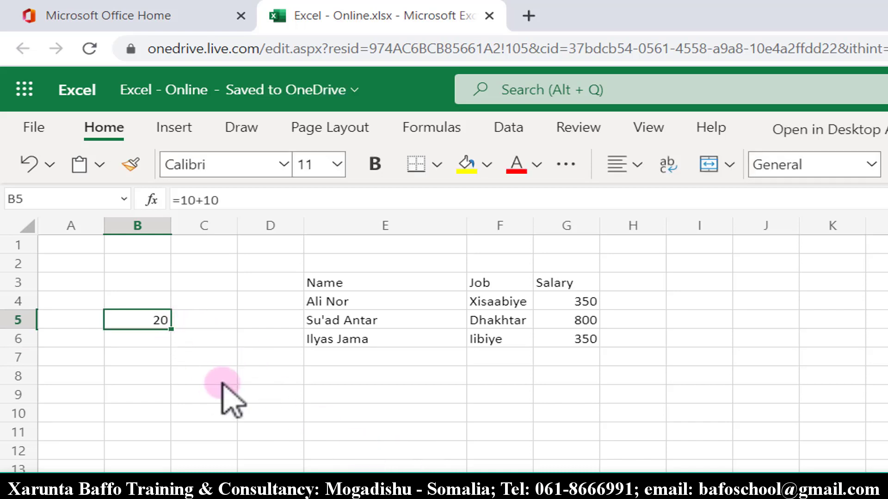
key(Delete)
Enter 10 in B5 and 10 in B6, and start a formula in B7
text(10)
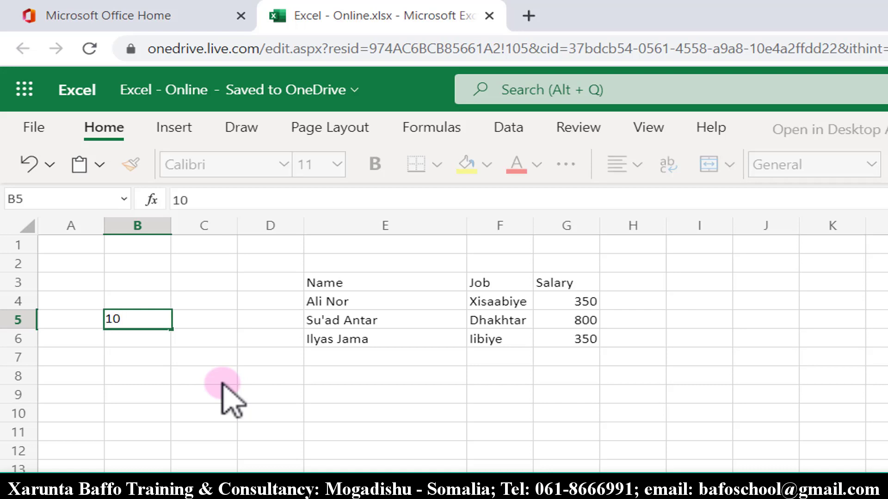
key(Return)
text(10)
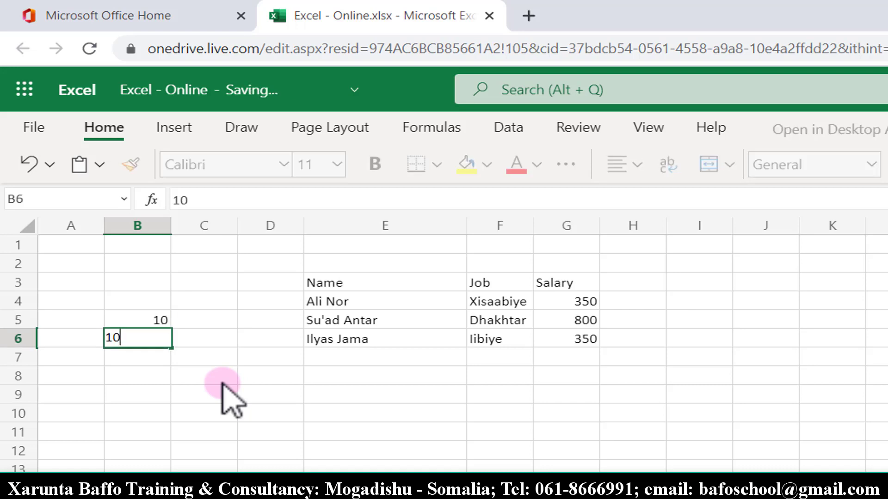
key(Return)
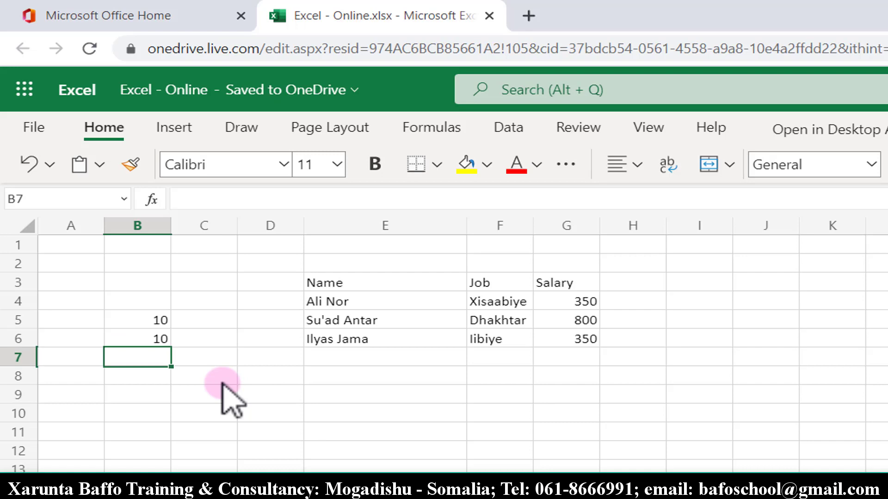
text(=)
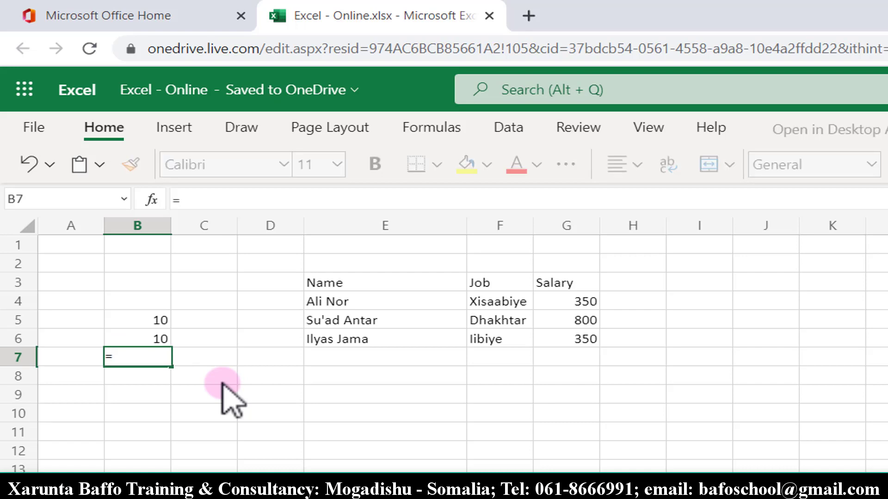
Total the two cells in B7 with the formula =B5+B6
click(156, 321)
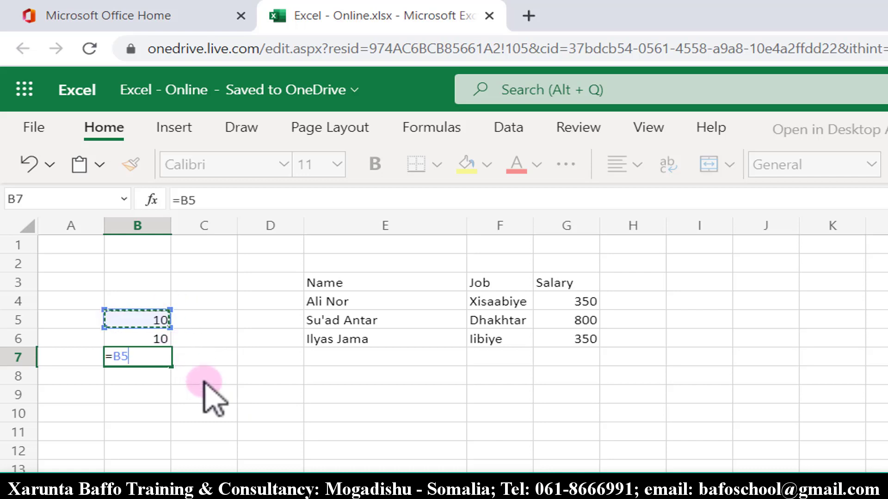
key(BackSpace)
key(BackSpace)
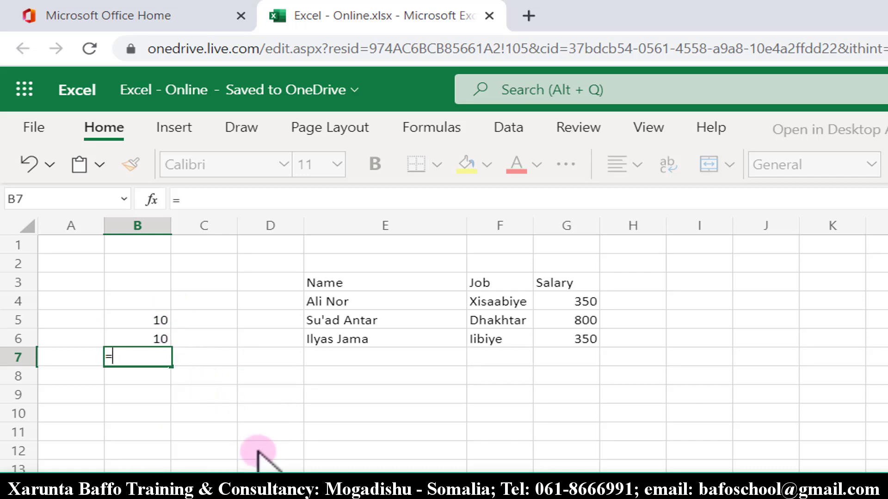
key(Up)
key(Up)
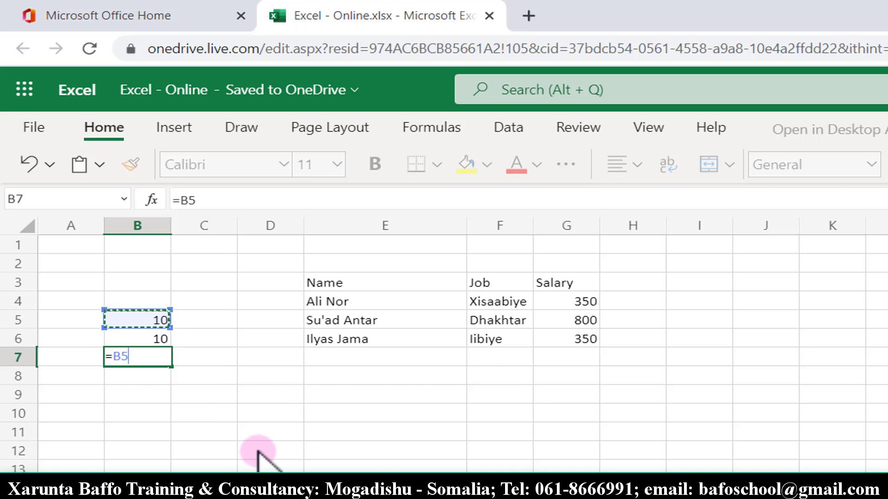
key(BackSpace)
key(BackSpace)
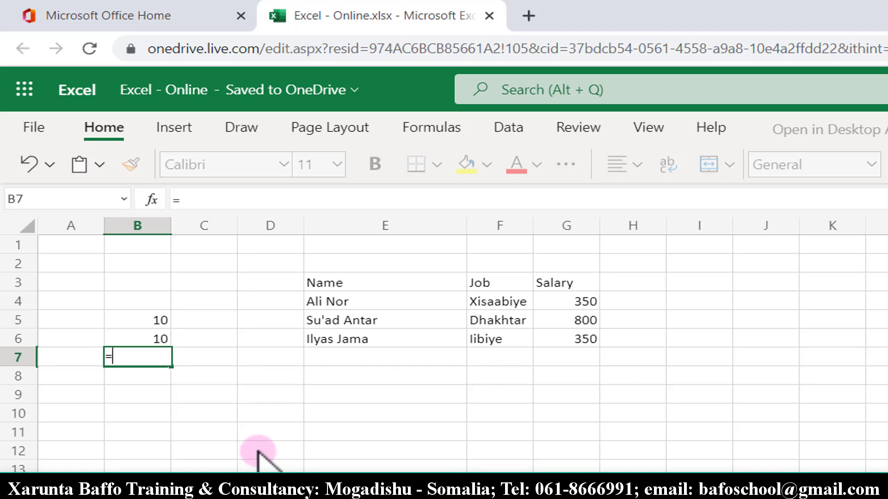
text(b5)
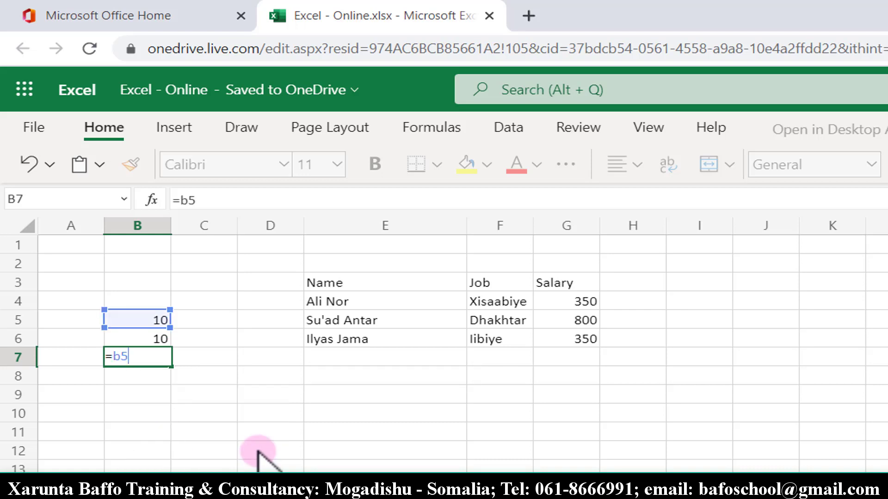
text(+)
click(153, 342)
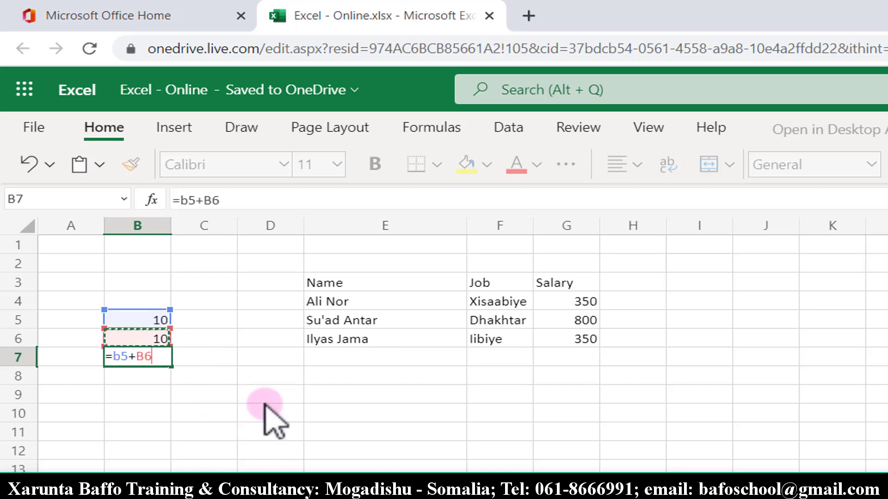
key(Return)
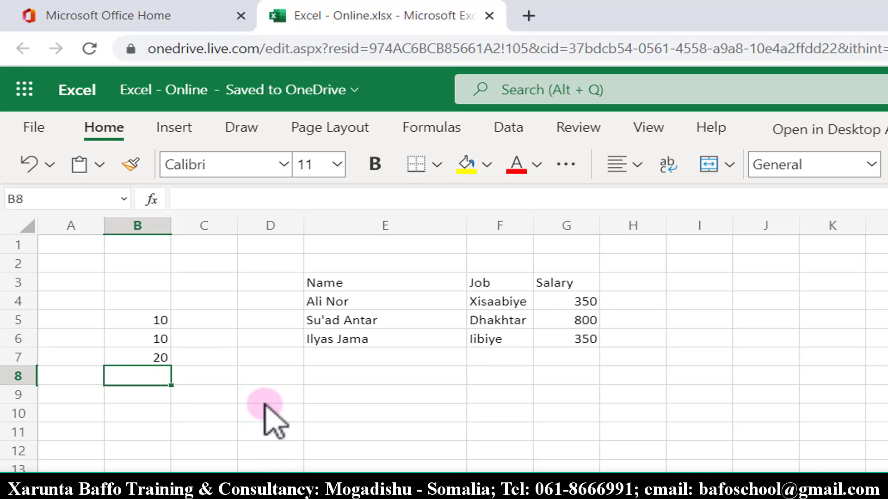
Clear B7 and enter the literal formula =10+10 in B8, showing 20
key(Up)
key(Delete)
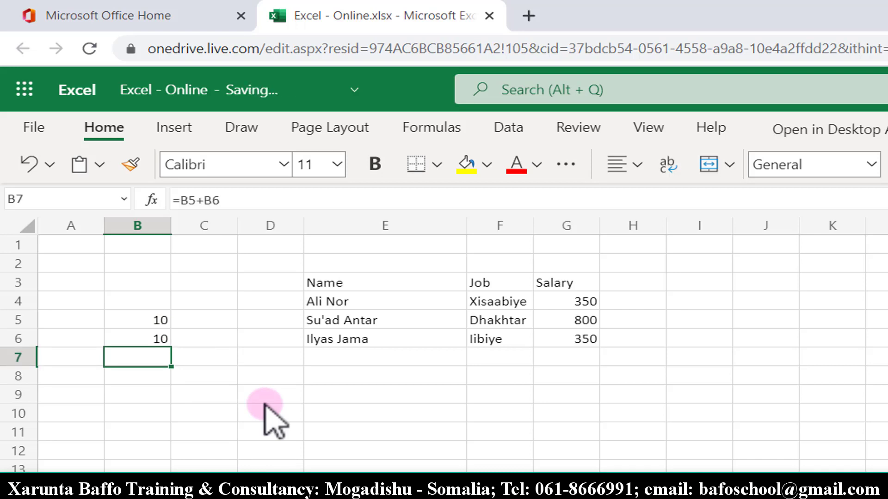
key(Down)
text(=)
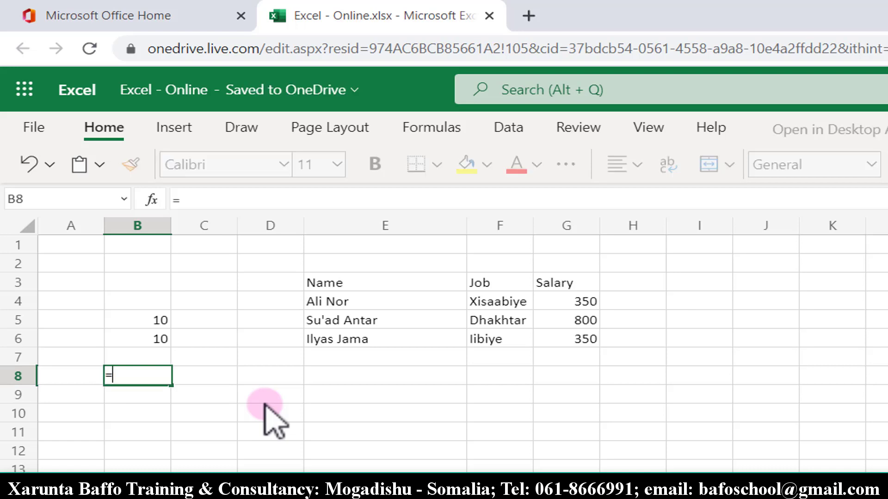
text(10)
text(+10)
key(Return)
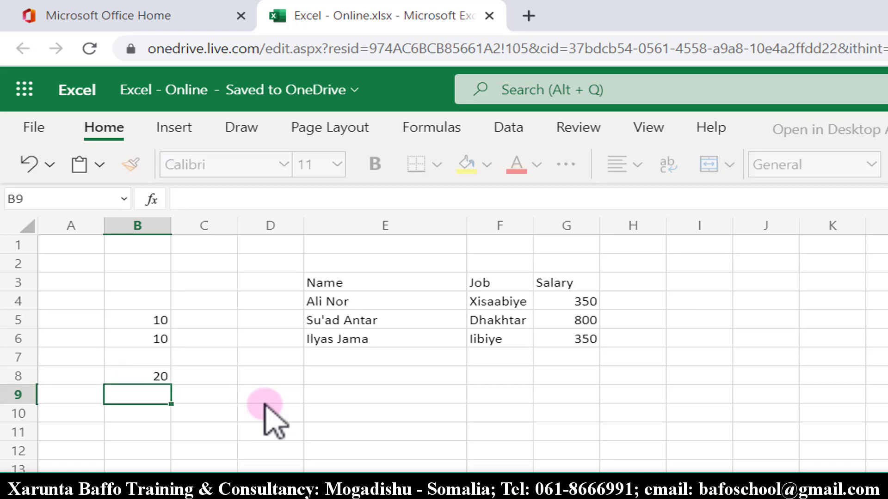
click(151, 323)
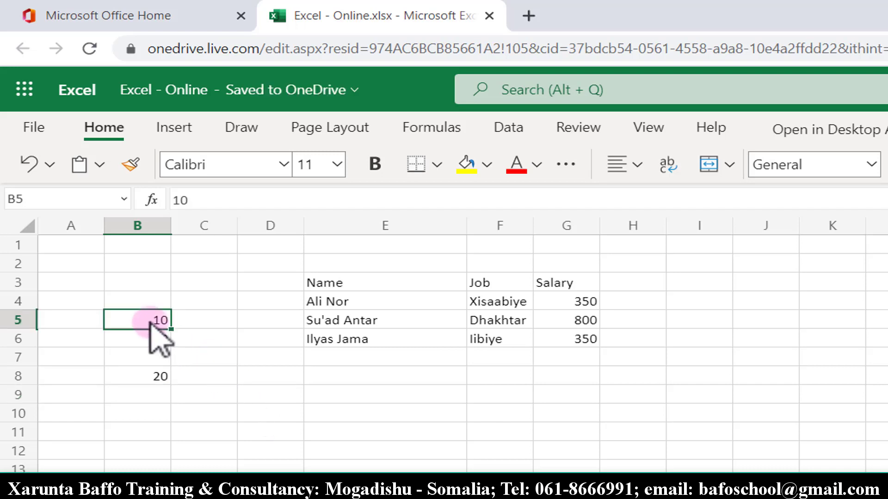
Change B5 to 15, keeping 10 in B6
text(15)
key(Return)
text(10)
key(ctrl+Return)
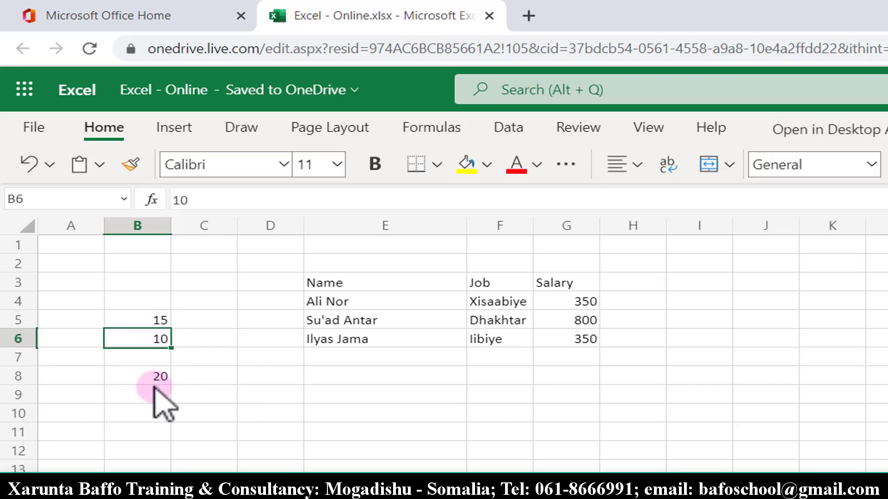
Inspect B8's =10+10 formula, still showing 20, then delete it
double_click(154, 383)
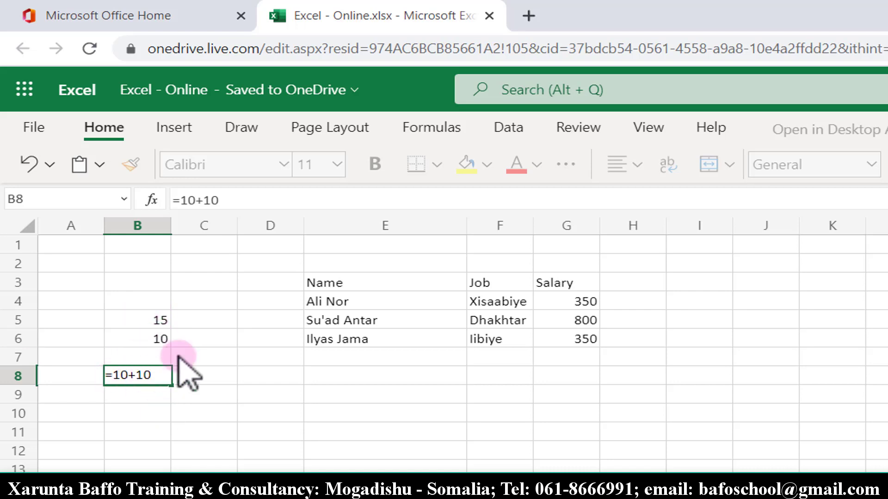
key(ctrl+Return)
key(Delete)
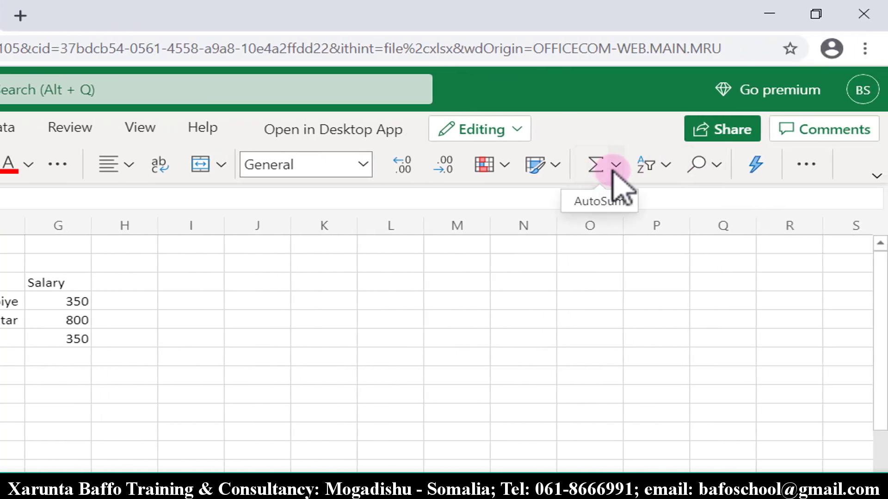
Add an AutoSum total in B8 and change B5 to 30
click(616, 166)
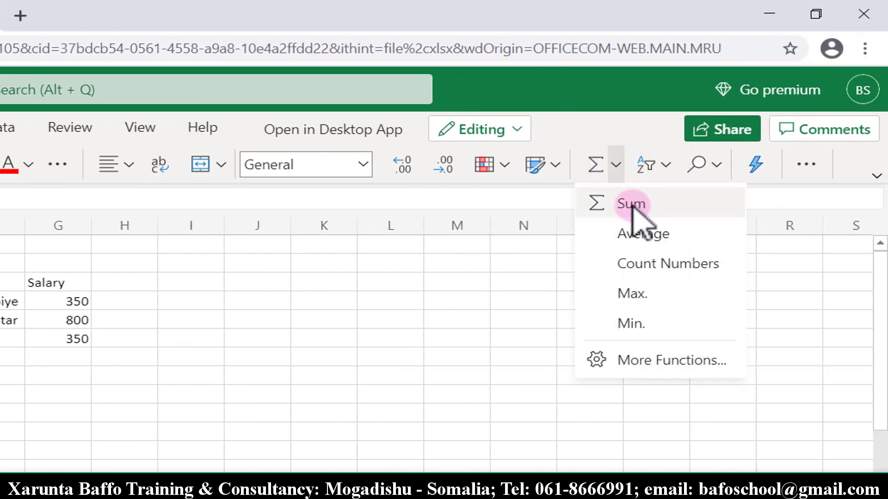
key(Escape)
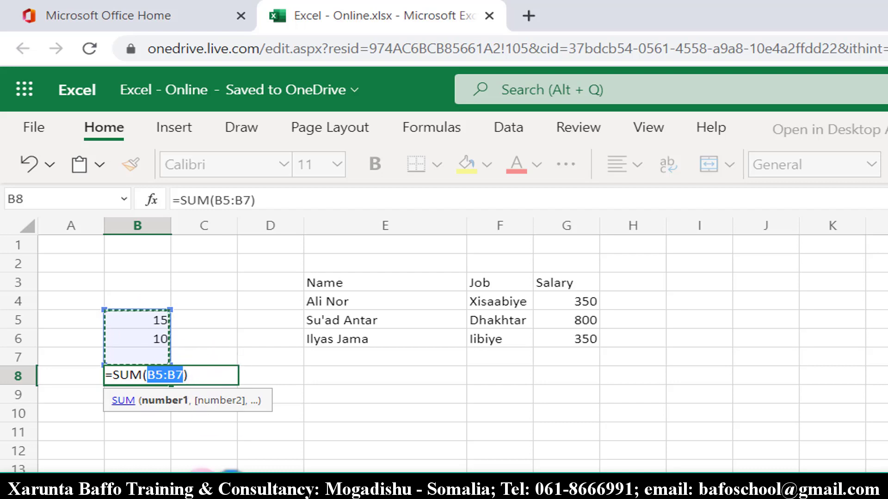
key(Return)
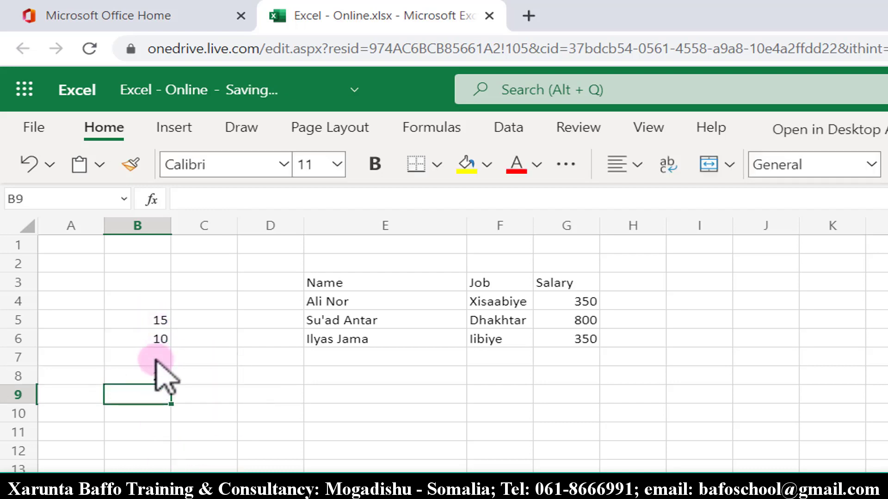
click(155, 316)
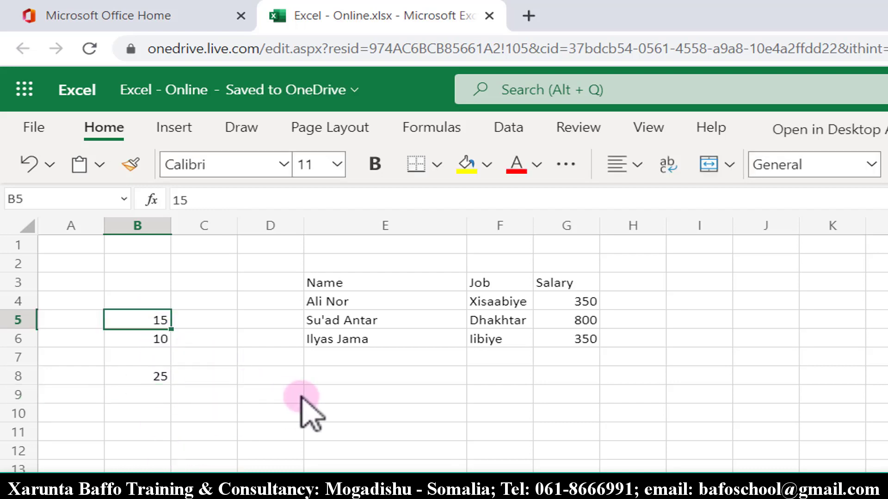
text(30)
key(Return)
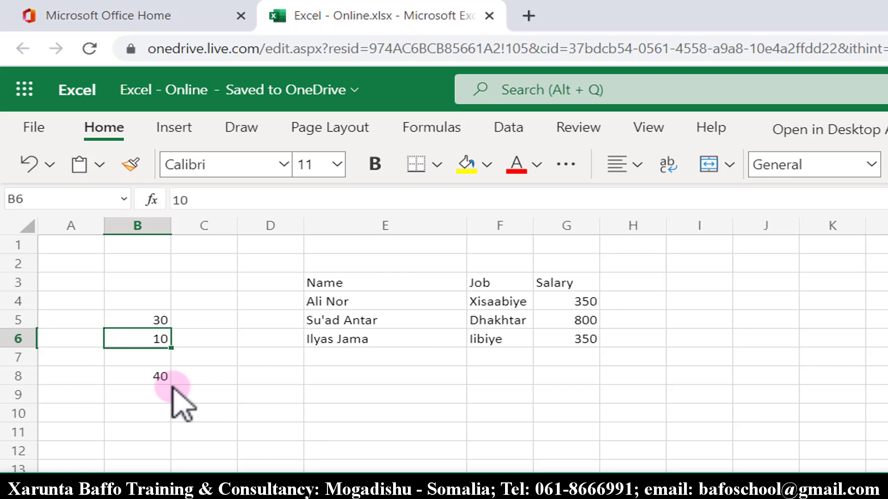
Re-create the B8 total with Alt+= as =SUM(B5:B7), showing 40
click(155, 377)
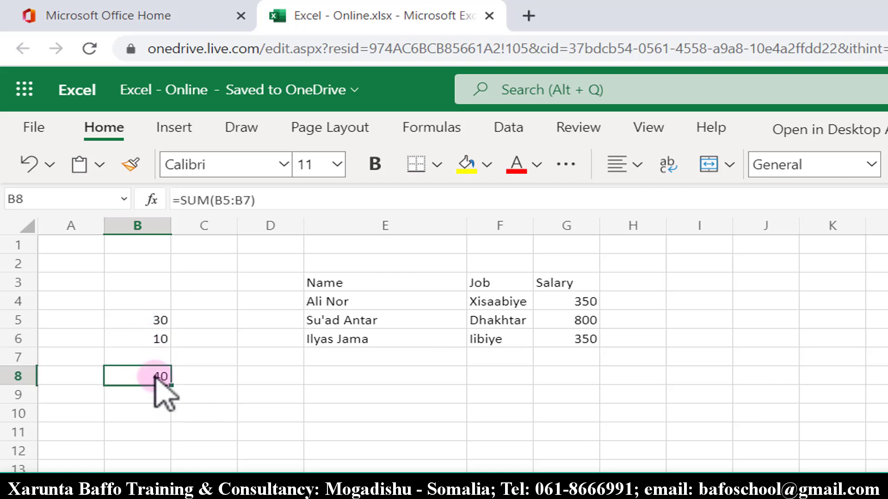
key(Delete)
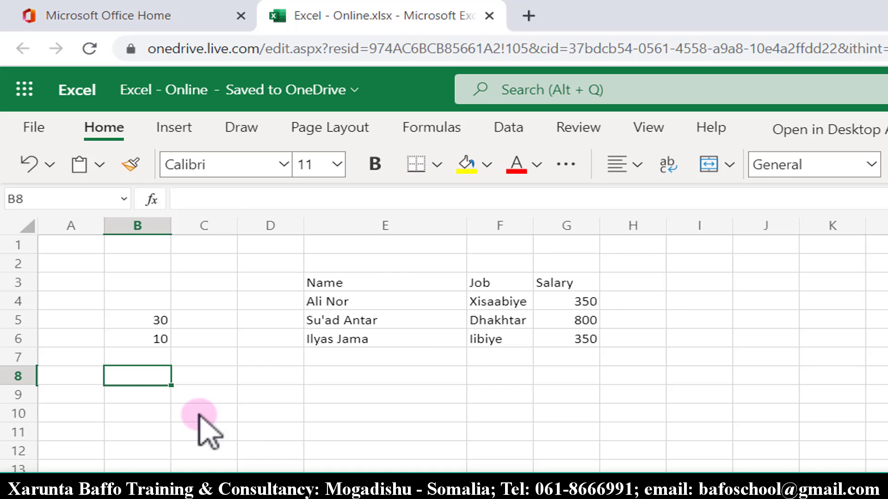
key(alt+equal)
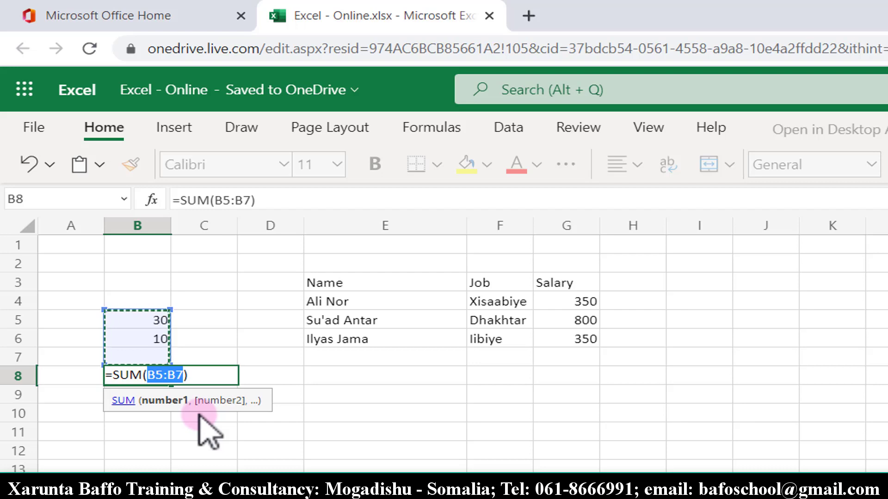
key(Return)
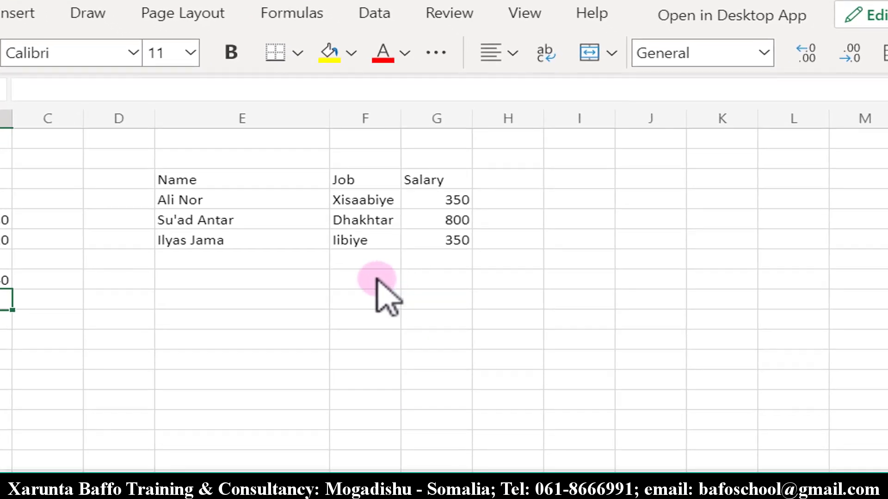
Label F9 'Total' and put =SUM(G4:G6) beside it for the salaries
click(376, 278)
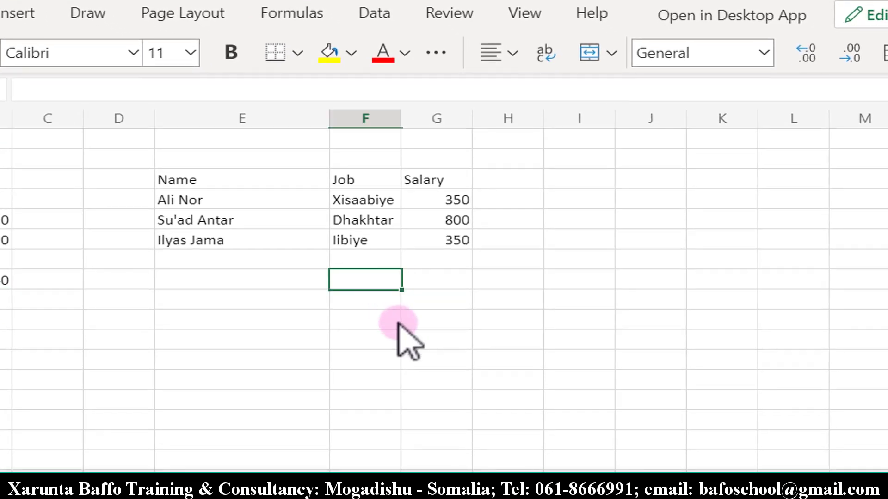
text(Total)
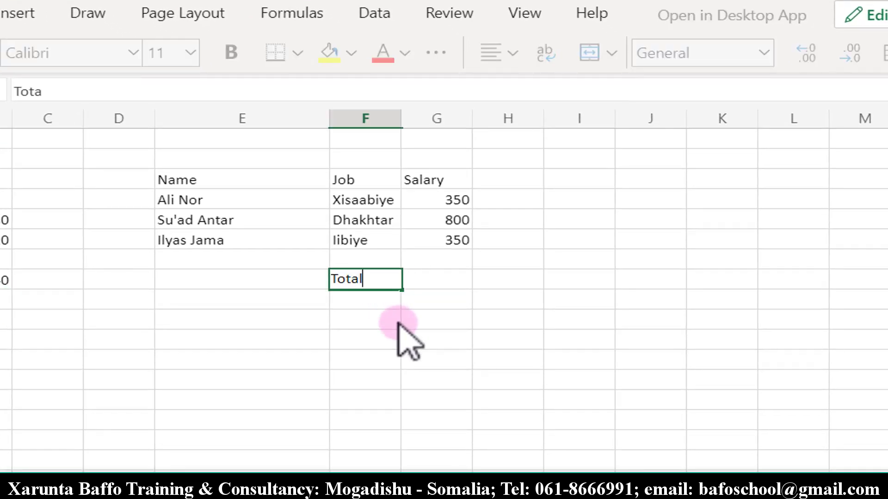
key(Tab)
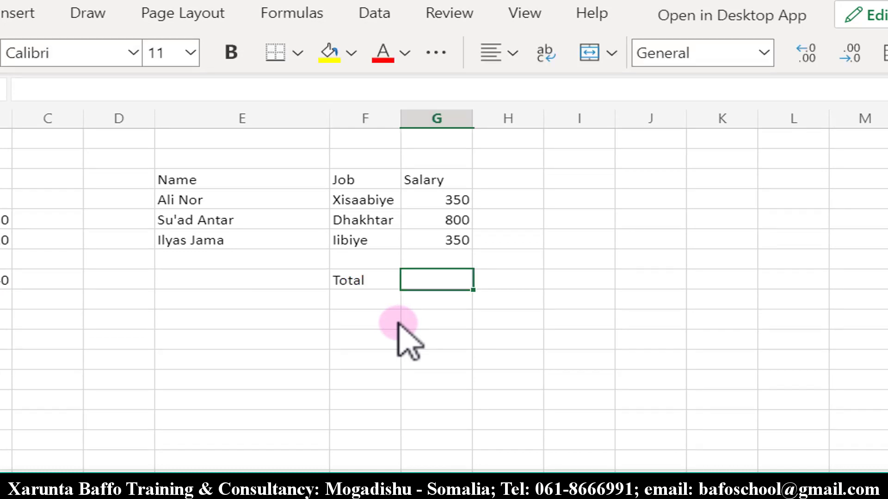
text(=)
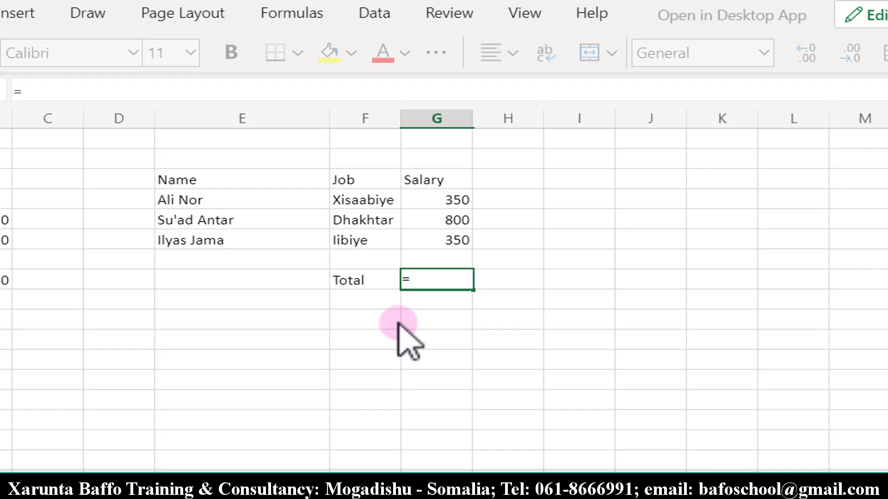
text(sum)
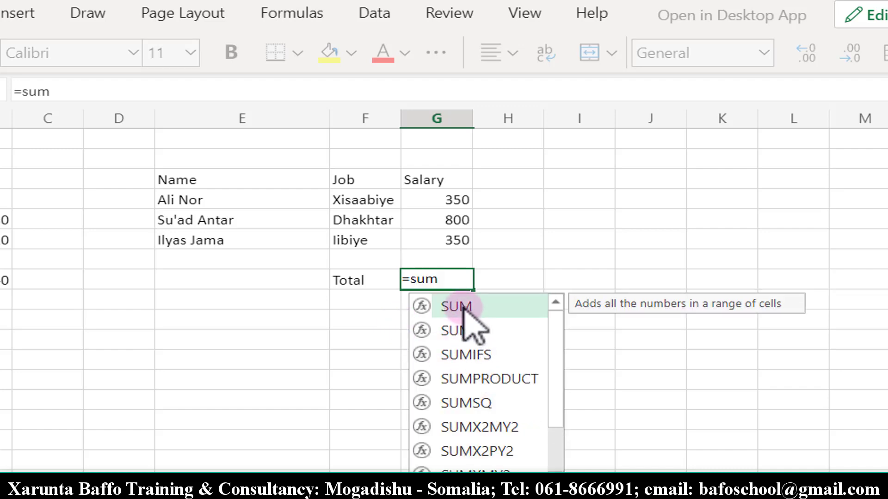
drag(556, 344, 565, 337)
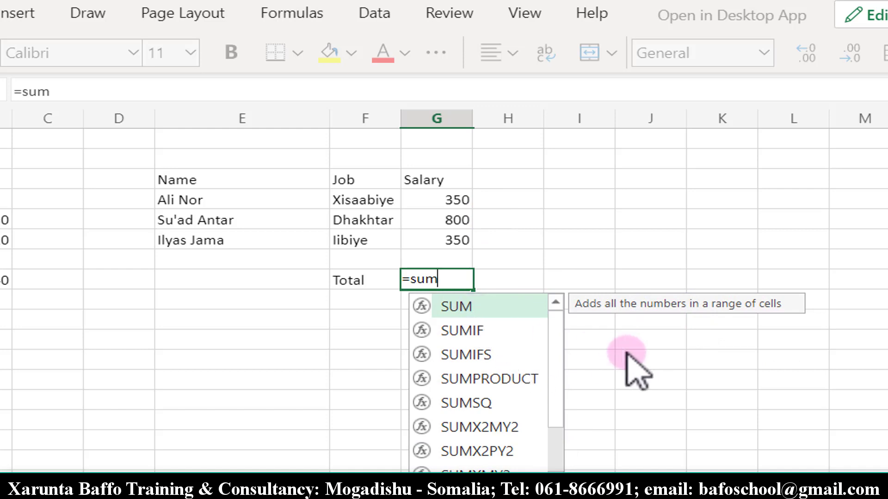
key(Tab)
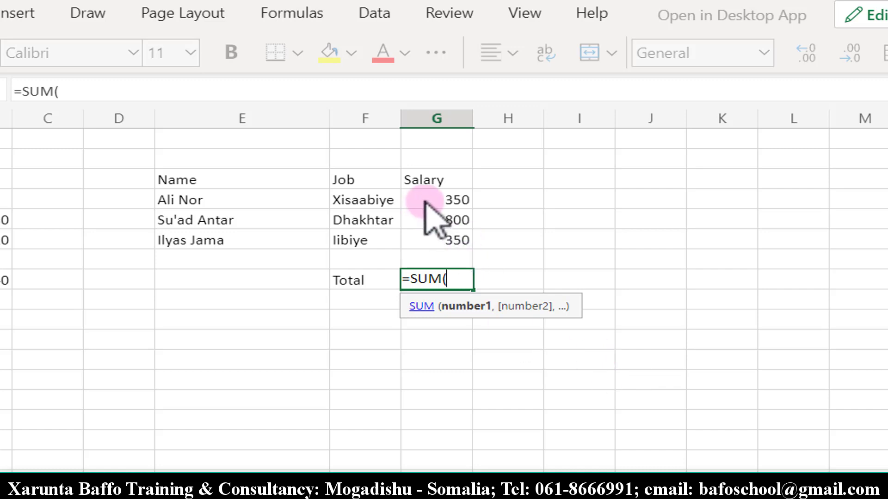
drag(423, 201, 423, 243)
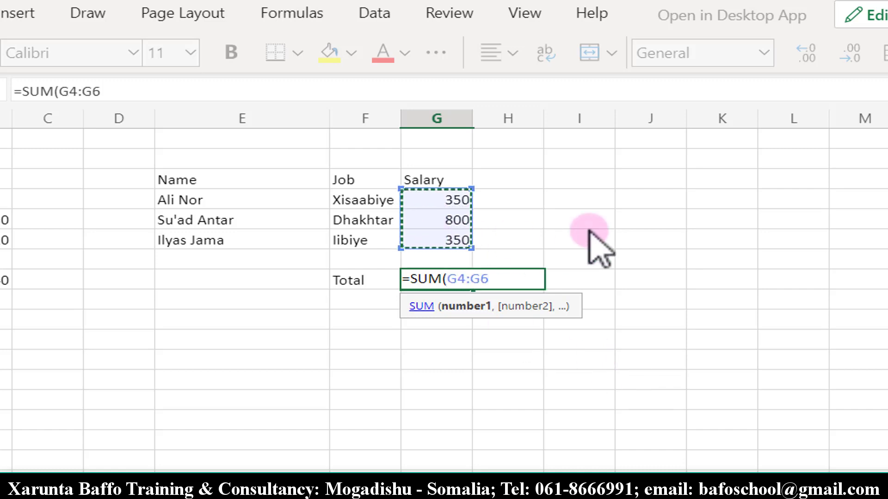
key(BackSpace)
key(BackSpace)
key(BackSpace)
key(BackSpace)
key(BackSpace)
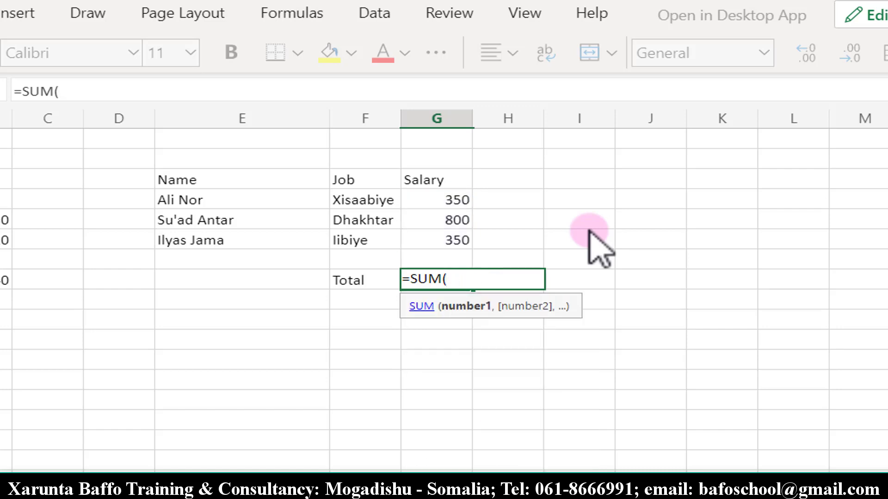
click(451, 201)
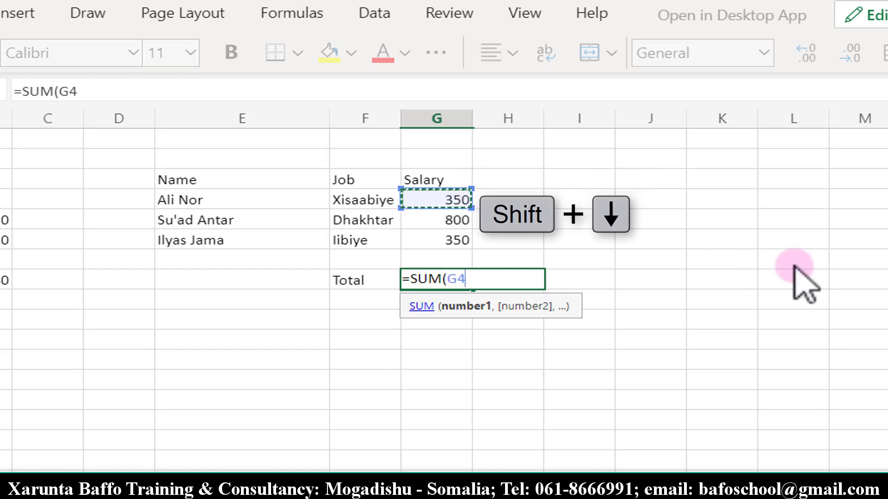
key(shift+Down)
key(shift+Down)
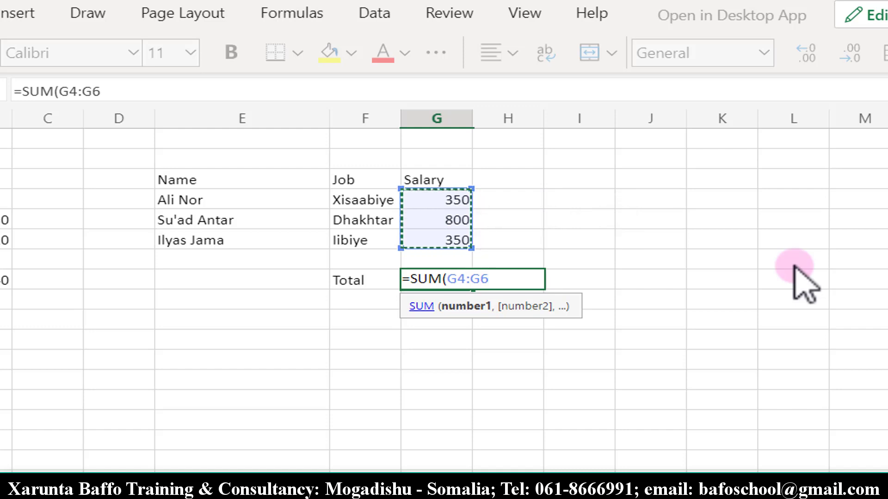
text())
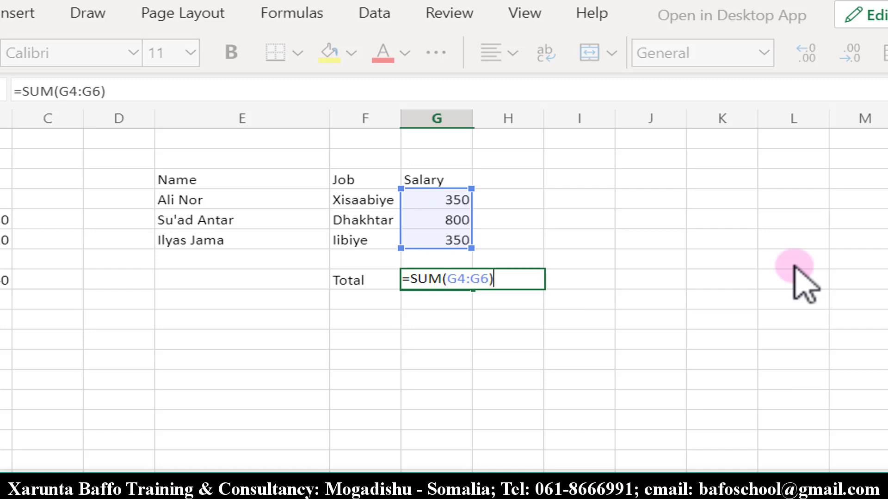
key(Return)
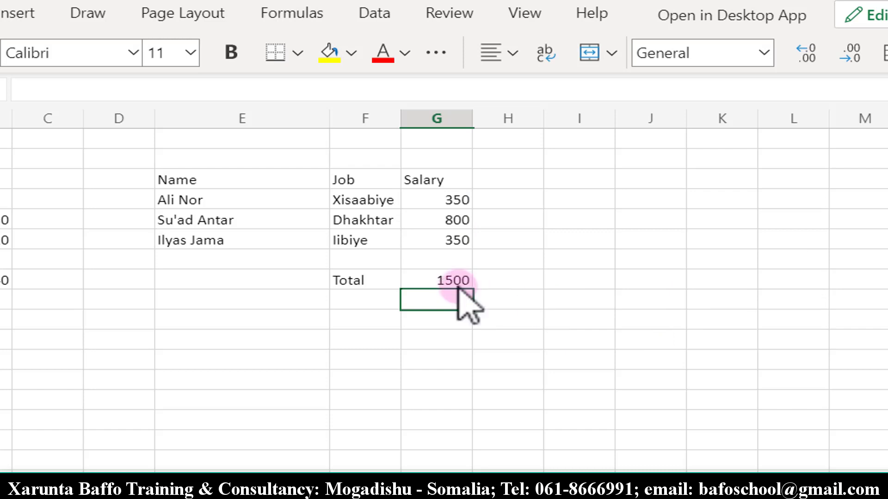
Raise the first salary from 350 to 450 so the total updates to 1600
click(455, 282)
click(438, 201)
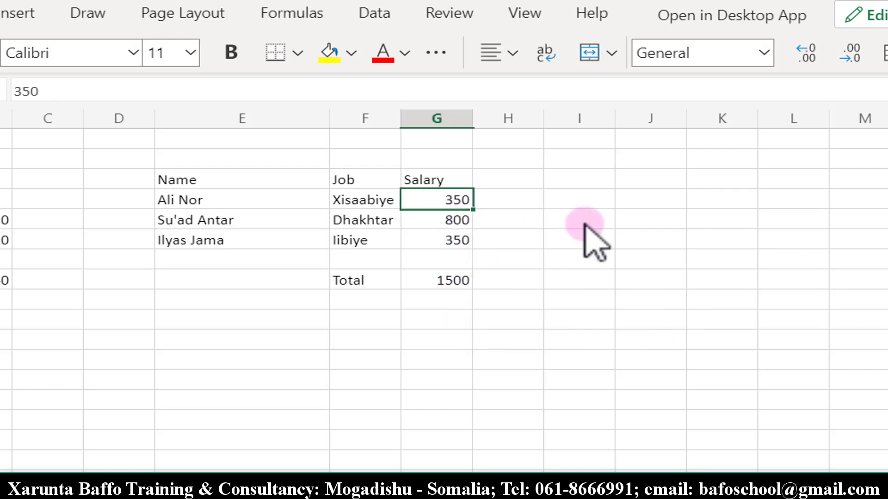
text(450)
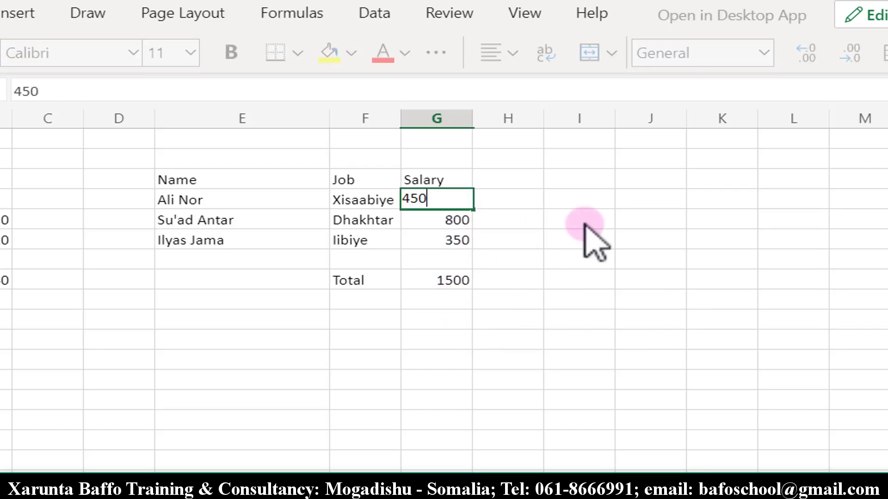
key(Return)
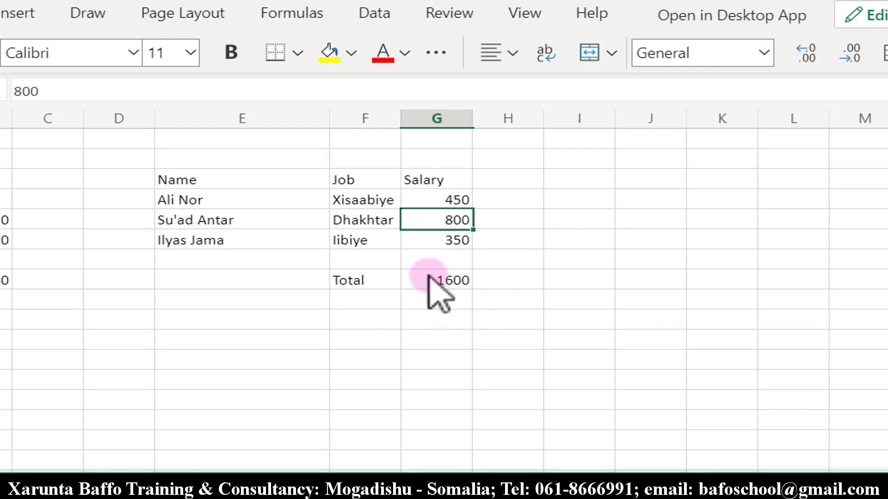
click(517, 282)
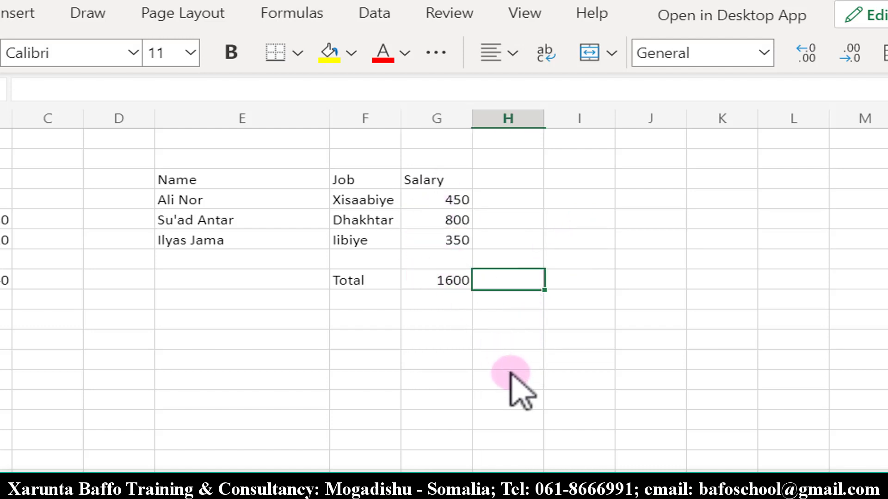
Enter =SUM(450,800,350) next to the total and check it shows 1600
text(=sum)
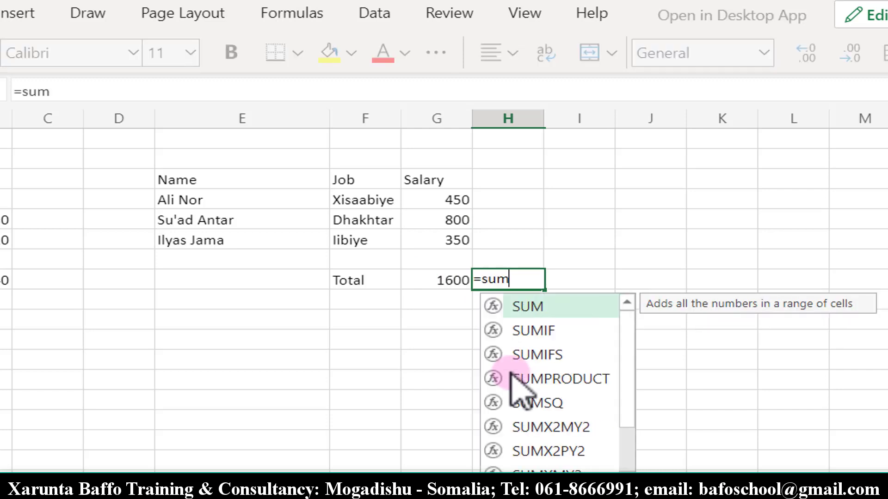
key(Tab)
text(45)
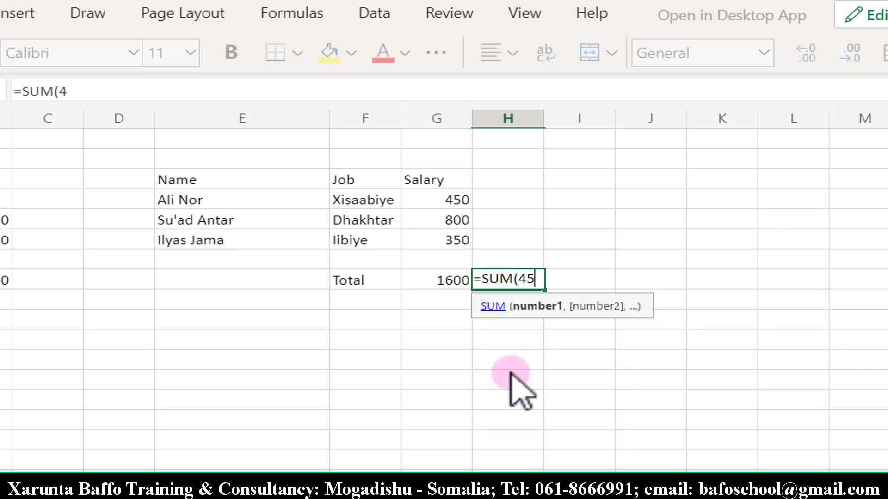
text(0,)
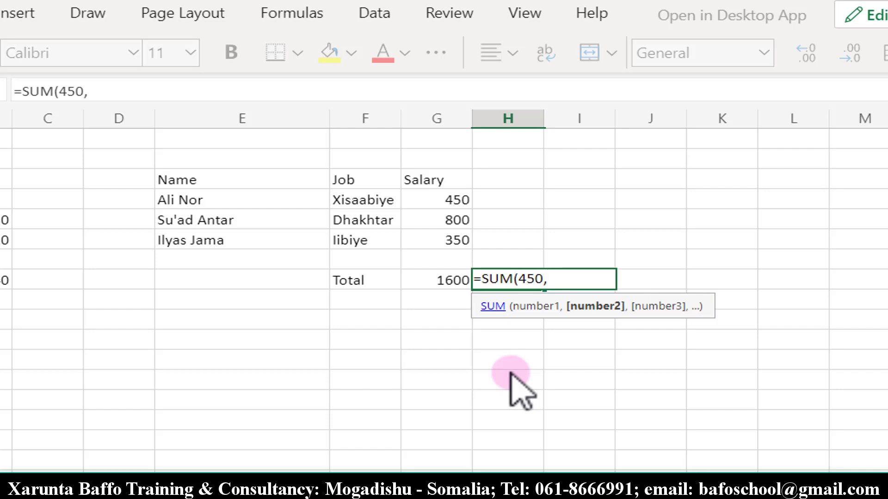
text(800,)
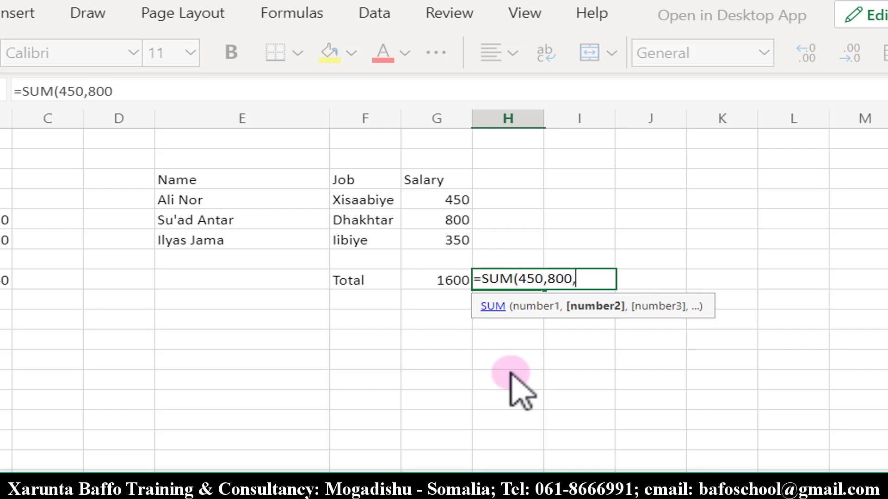
text(350)
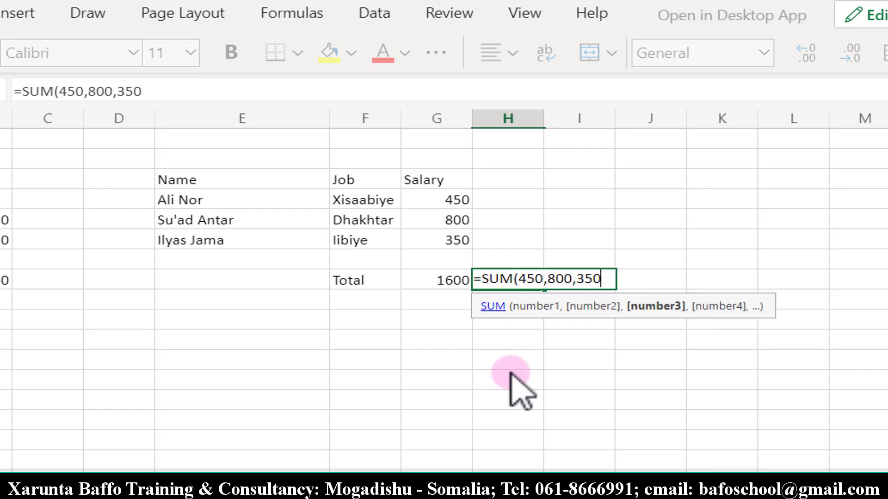
key(BackSpace)
key(BackSpace)
key(BackSpace)
key(BackSpace)
key(BackSpace)
key(BackSpace)
key(BackSpace)
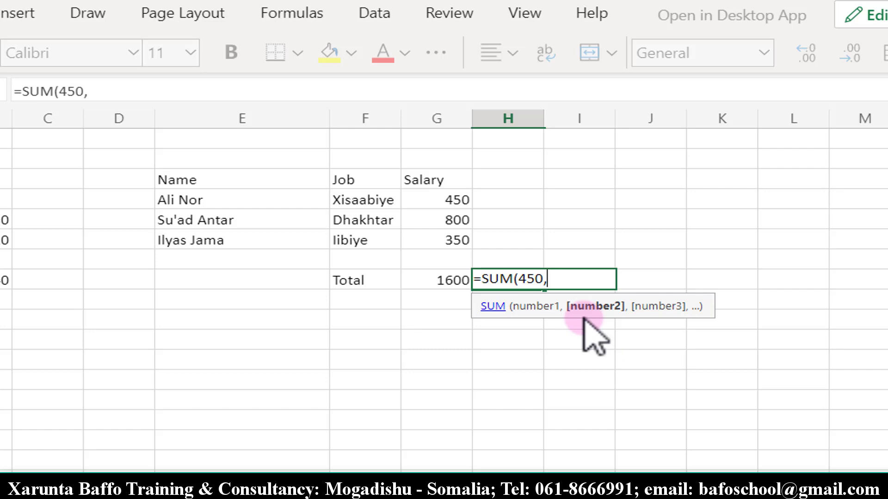
text(800)
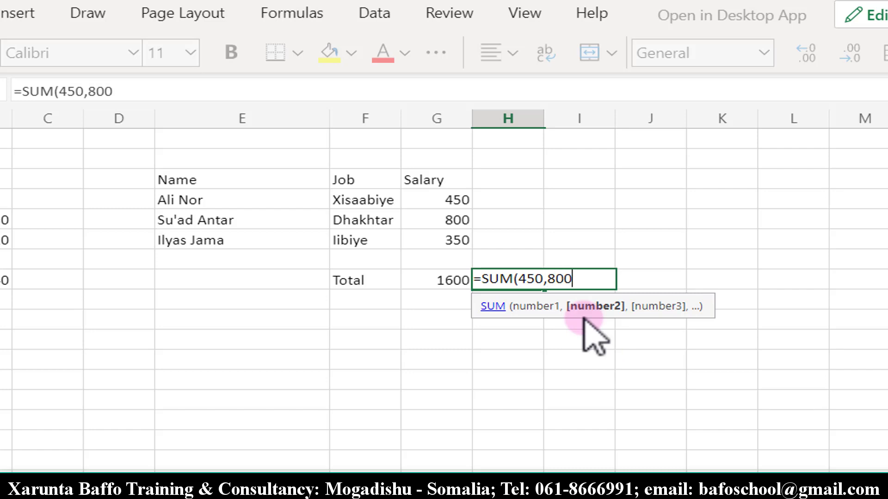
text(,)
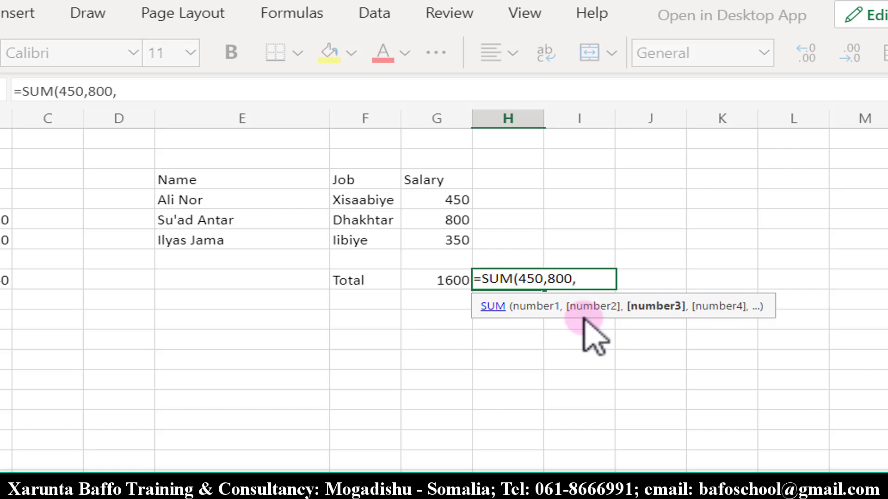
text(350)
text())
key(Return)
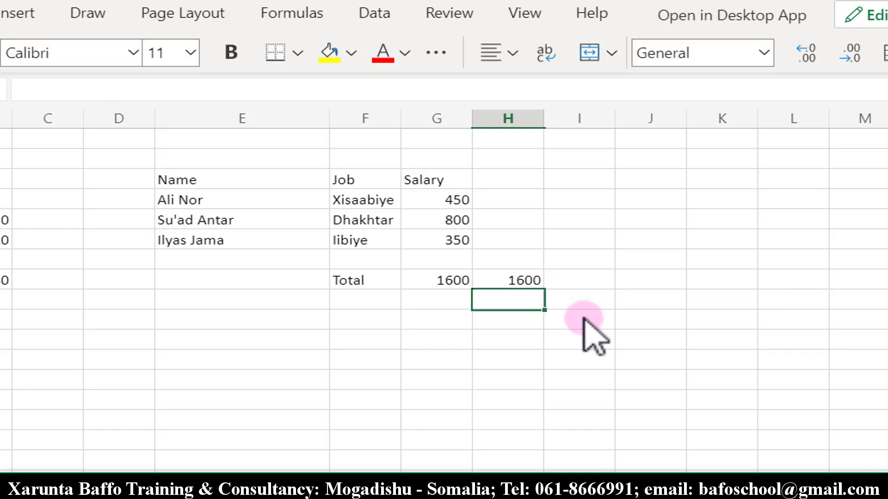
click(512, 280)
double_click(512, 280)
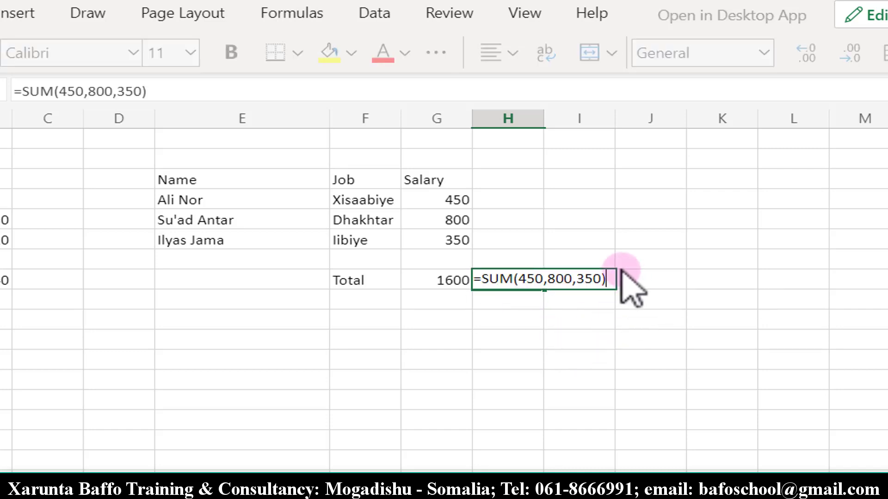
click(460, 273)
Change the first salary to 200, dropping the range total to 1350
click(446, 201)
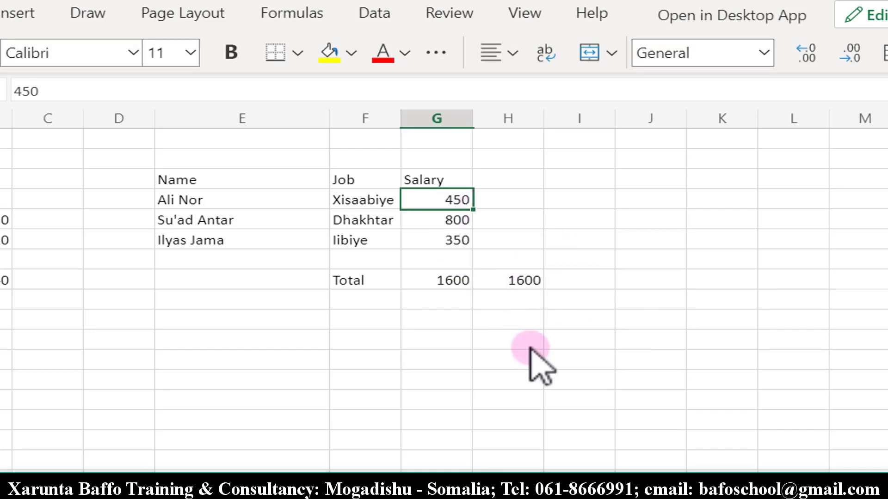
text(20)
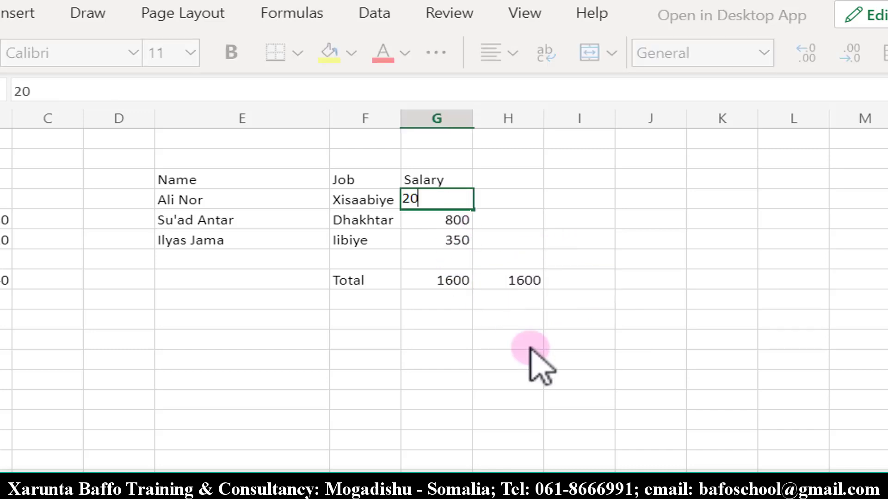
text(0)
key(Return)
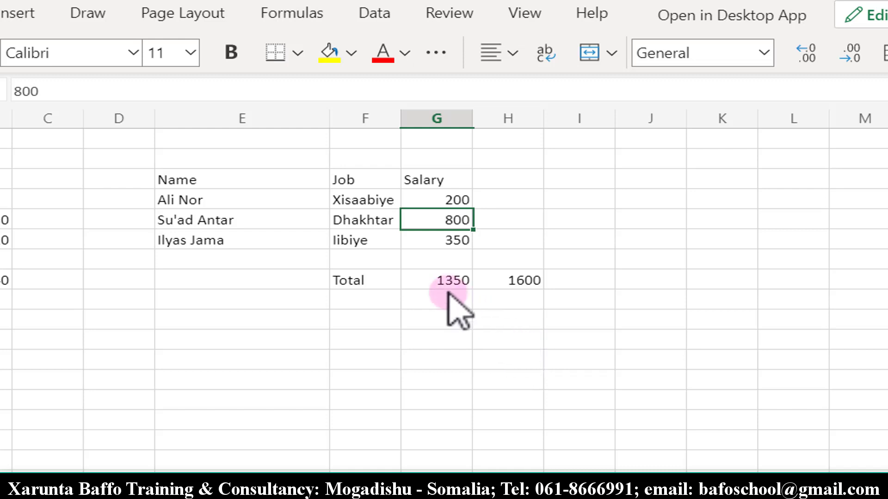
click(423, 279)
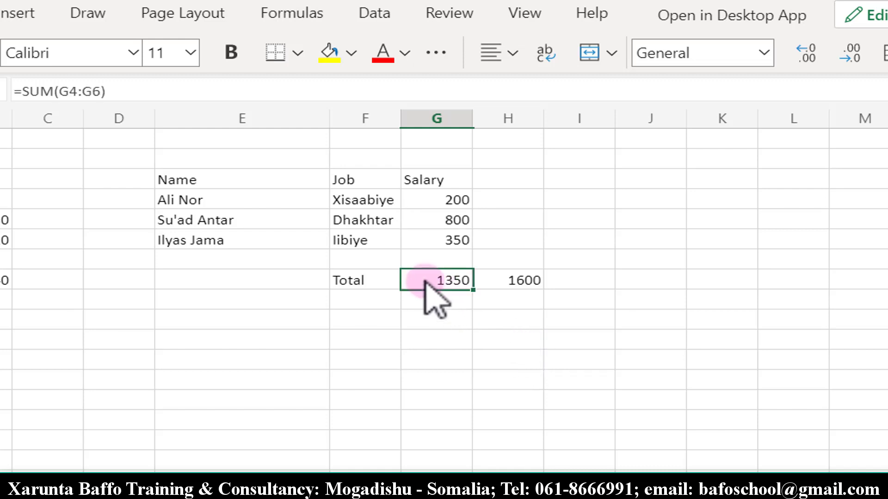
Inspect the =SUM(450,800,350) formula without changes; it still shows 1600
double_click(509, 277)
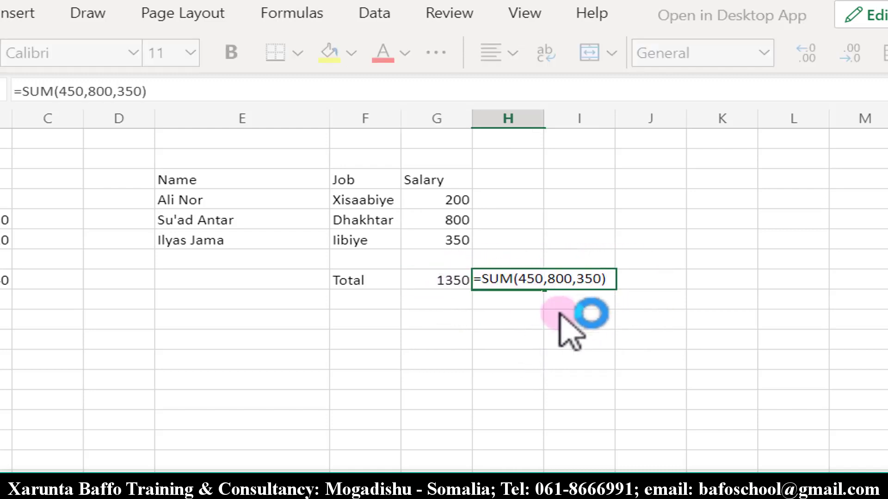
click(535, 280)
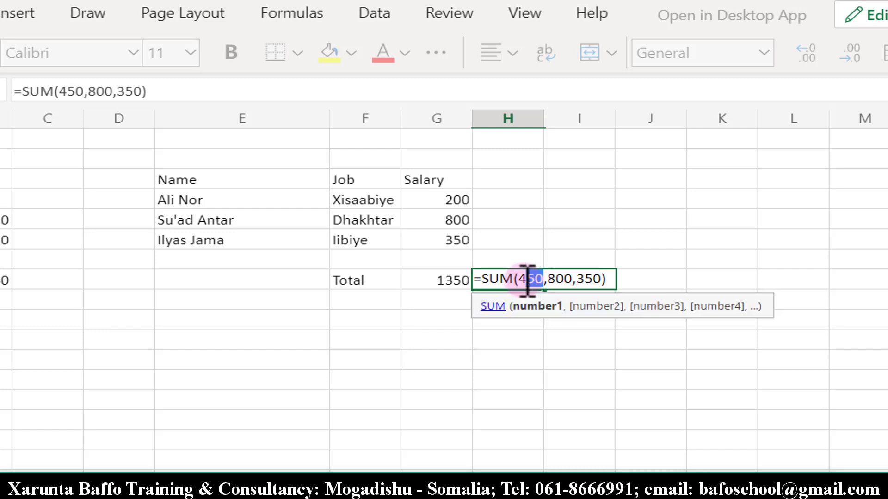
drag(535, 278, 517, 278)
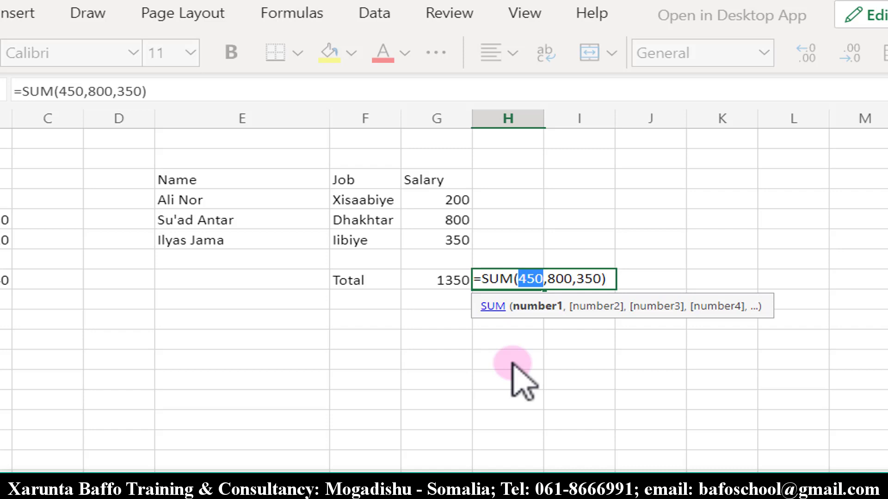
key(Escape)
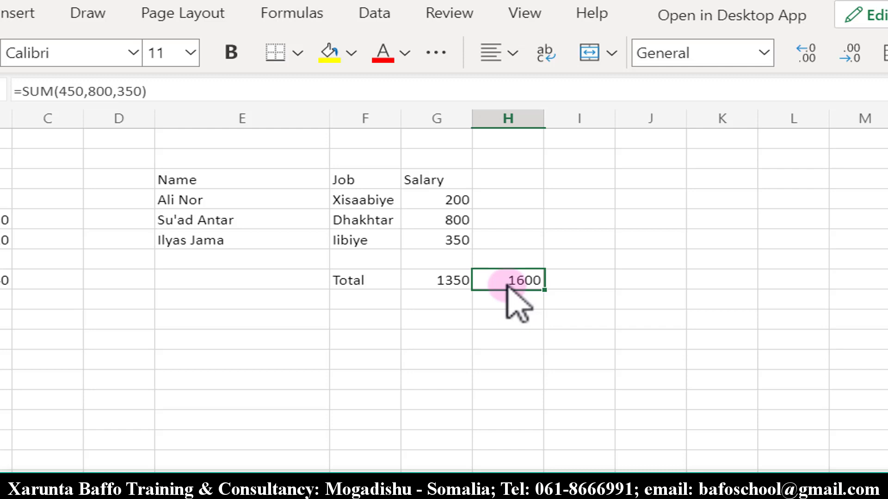
click(450, 200)
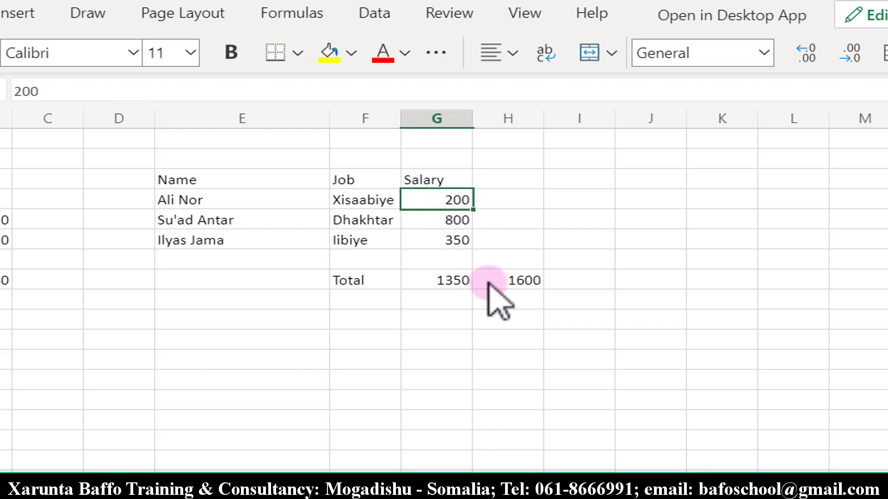